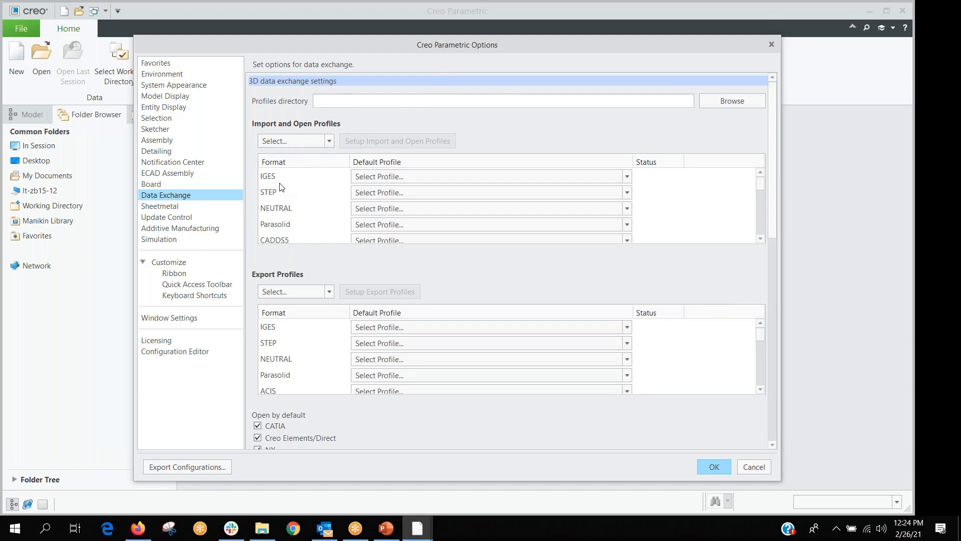
# - Examine the file formats that support import and open profiles in the data exchange settings
pyautogui.scroll(-4, 283, 188)
pyautogui.scroll(-3, 280, 189)
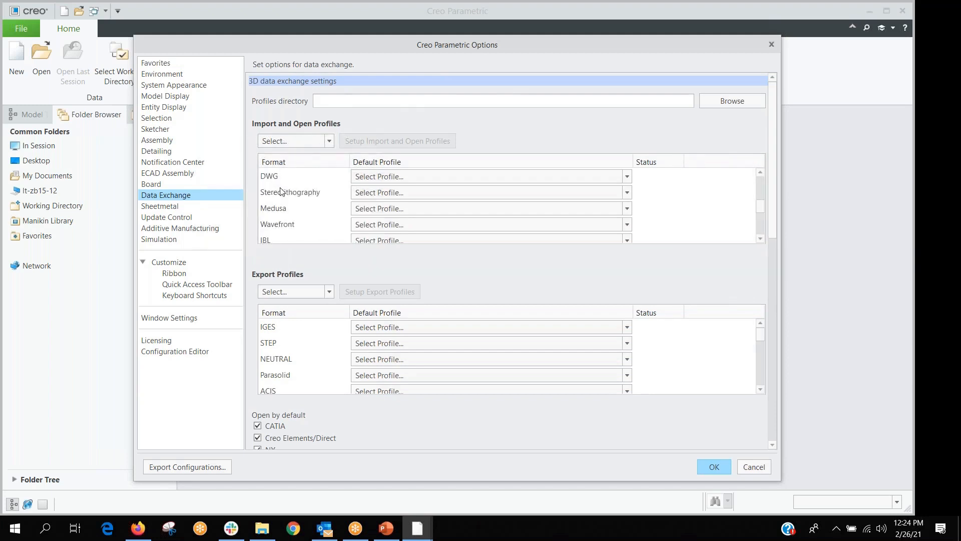
pyautogui.scroll(1, 281, 190)
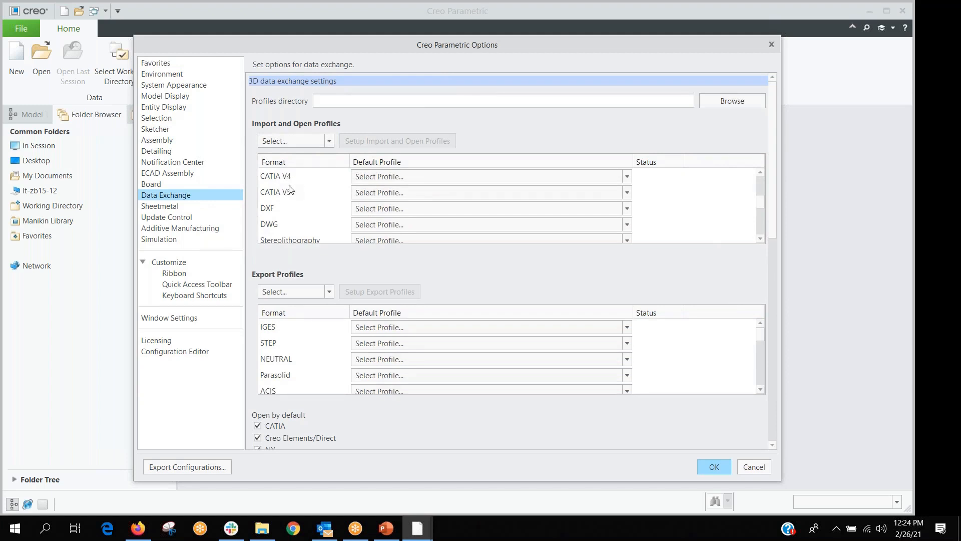
pyautogui.scroll(-2, 282, 224)
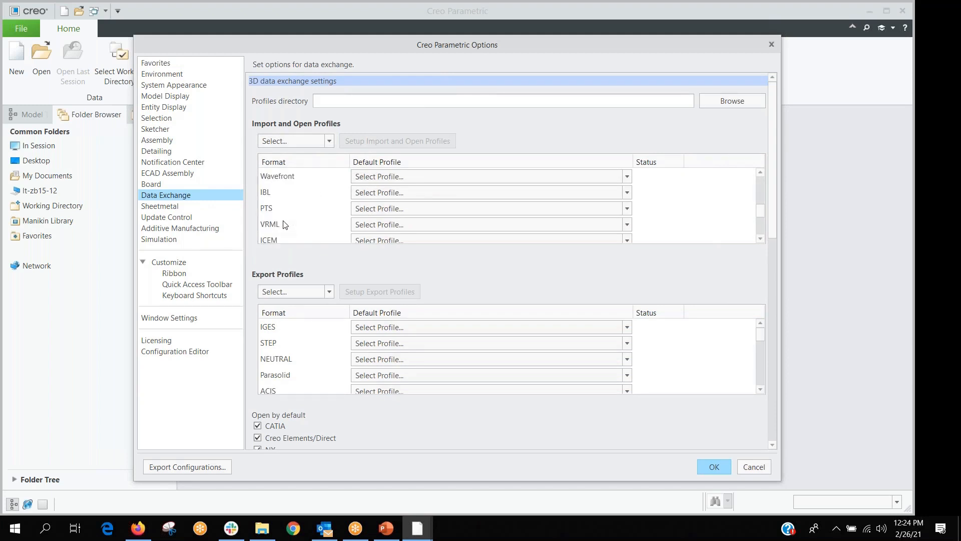
pyautogui.scroll(-3, 282, 224)
pyautogui.scroll(-1, 273, 230)
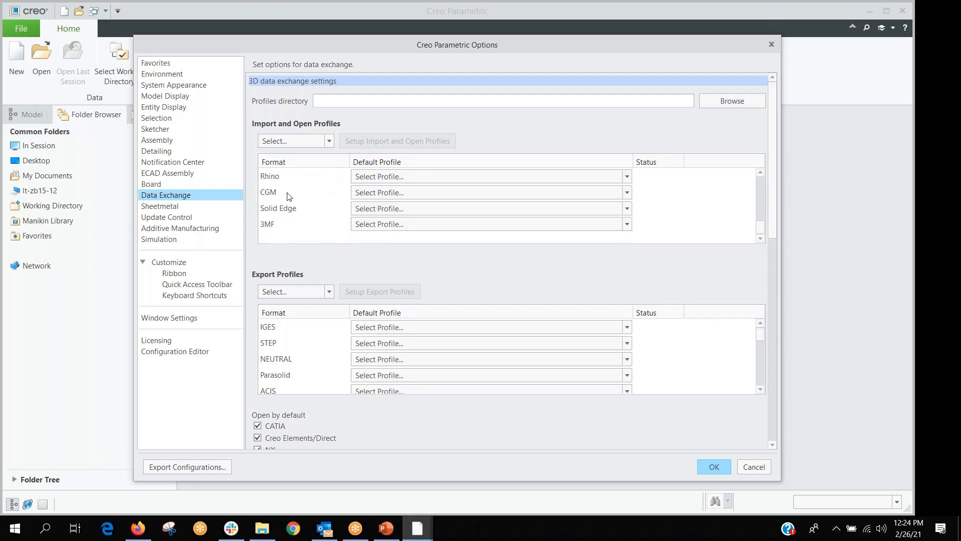
pyautogui.scroll(3, 290, 197)
pyautogui.scroll(4, 287, 197)
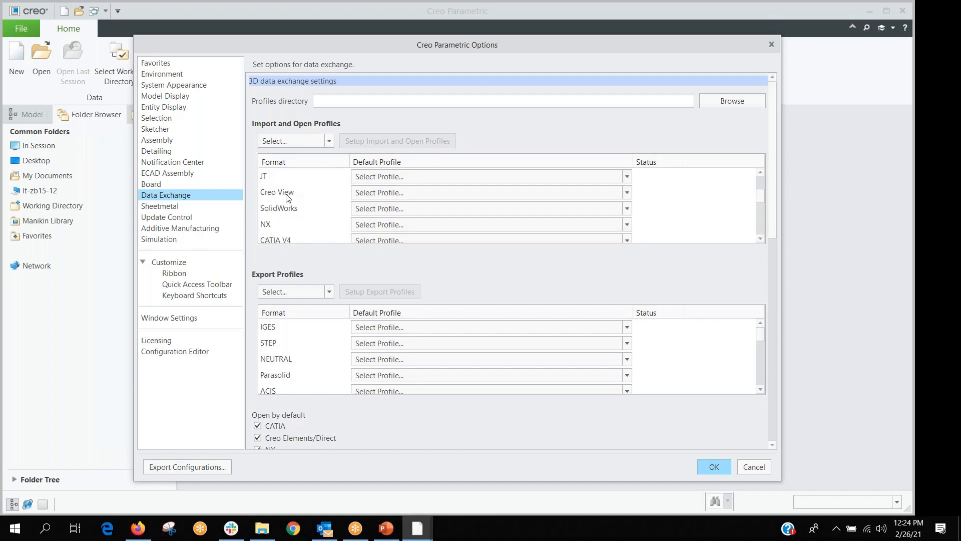
pyautogui.scroll(1, 288, 198)
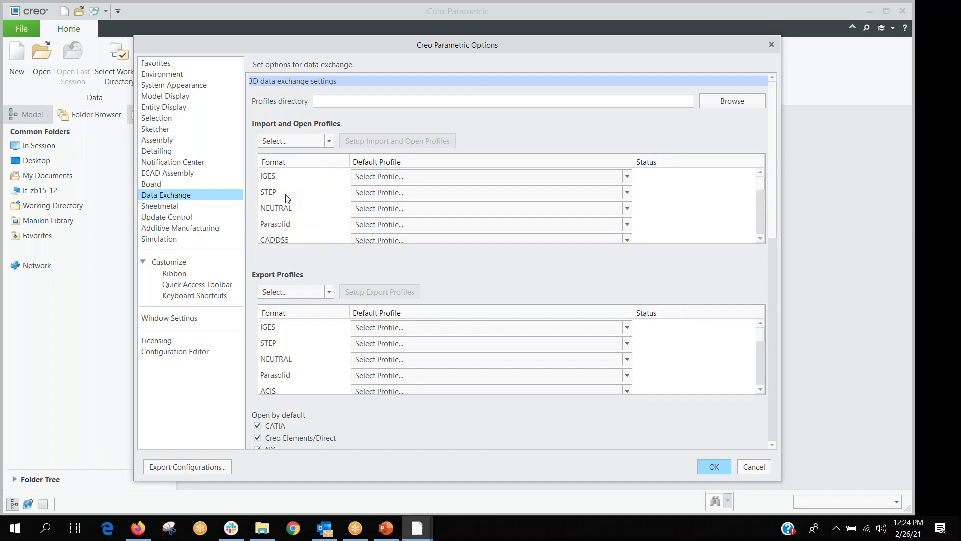
pyautogui.scroll(-3, 288, 198)
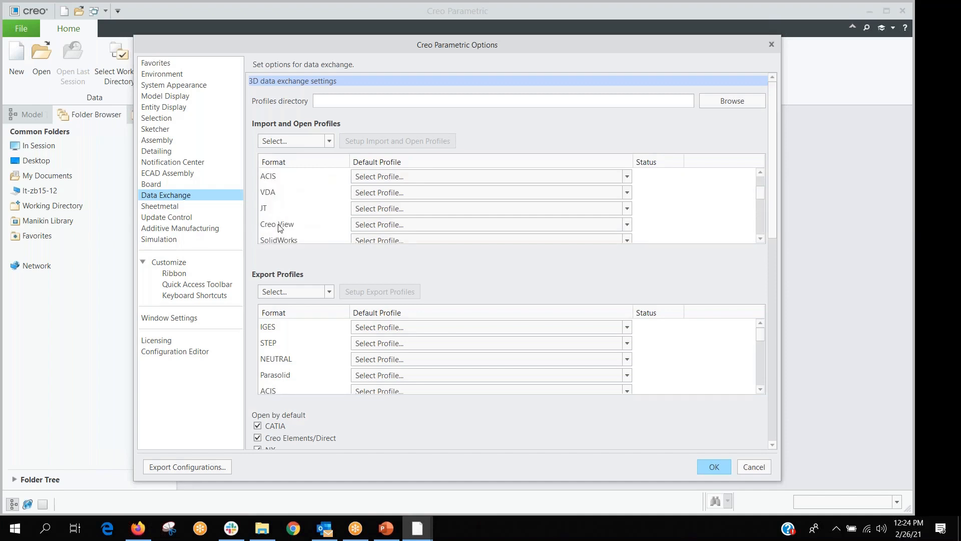
pyautogui.scroll(-1, 281, 238)
# - Open the SolidWorks import profile and check its model settings and part template options
pyautogui.click(281, 198)
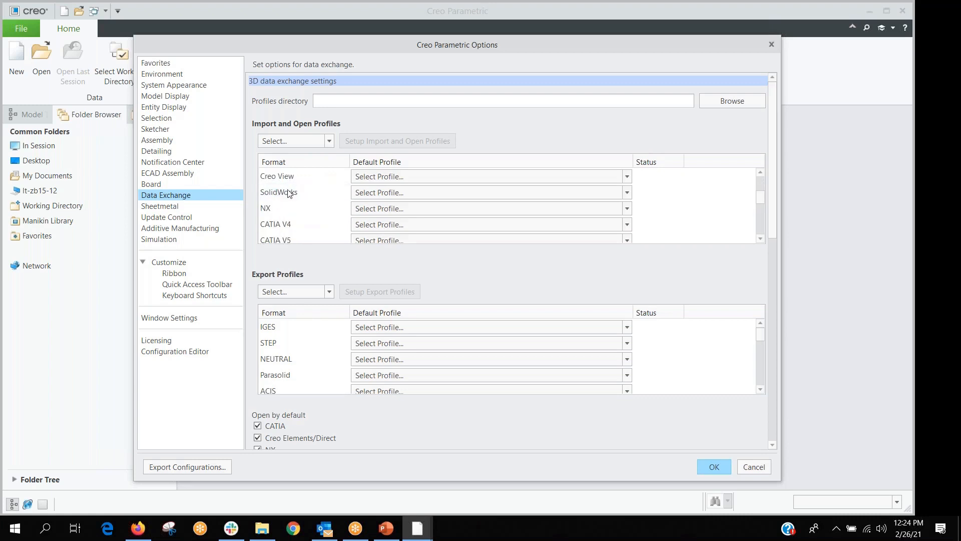
pyautogui.click(329, 141)
pyautogui.click(280, 275)
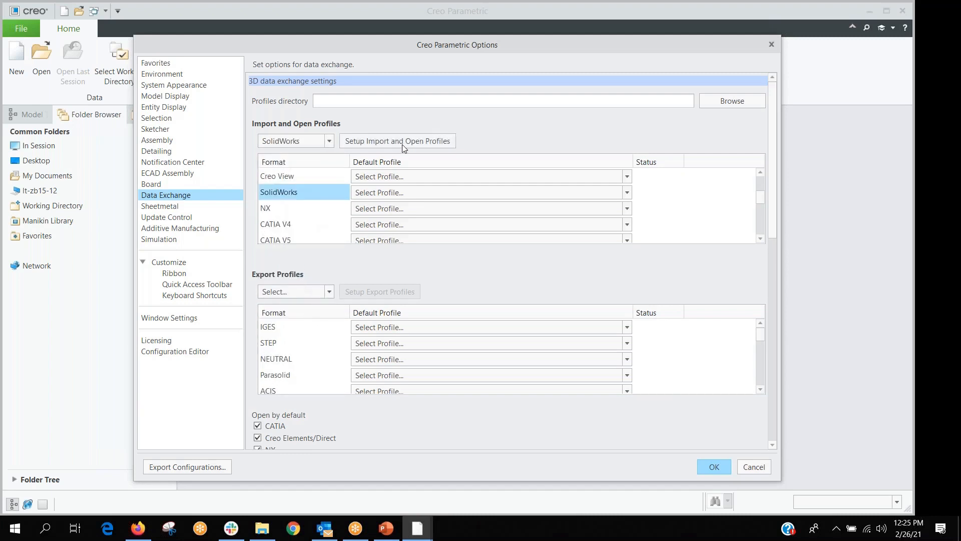
pyautogui.click(402, 142)
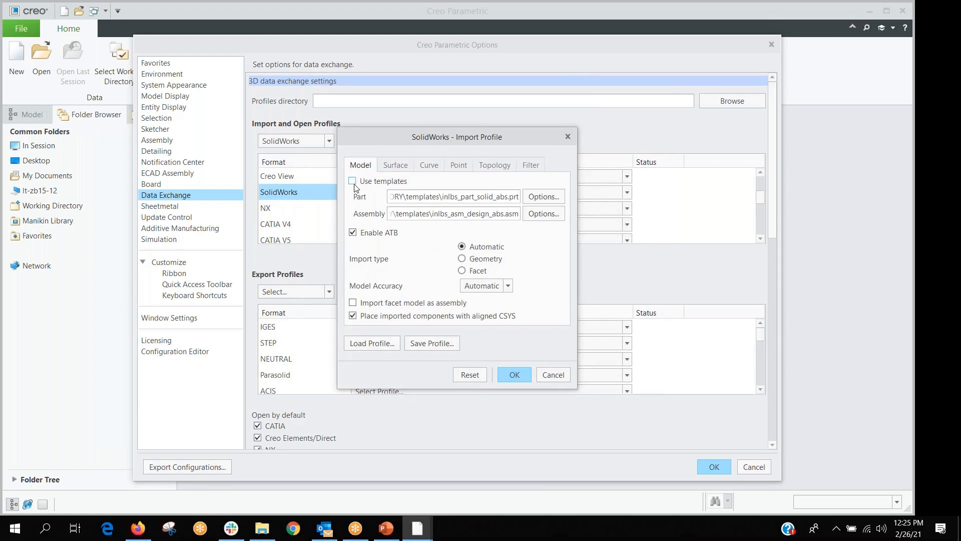
pyautogui.click(531, 202)
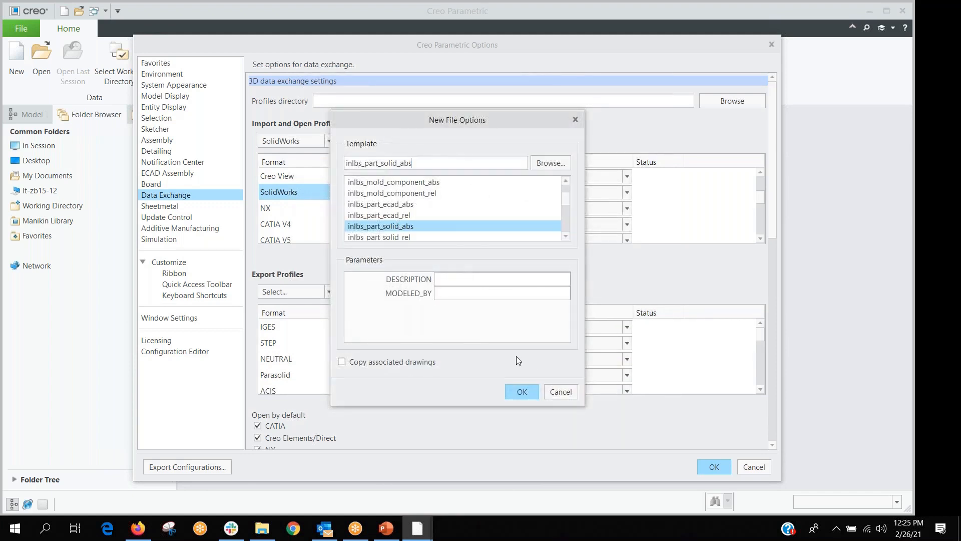
pyautogui.click(555, 393)
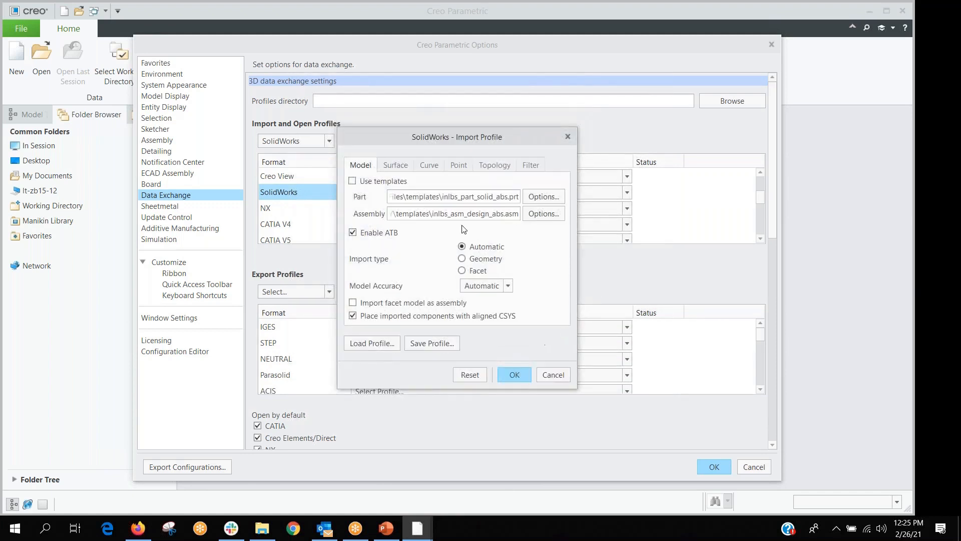
# - Review the surface, curve, point and topology settings of the SolidWorks import profile, and close it
pyautogui.click(401, 167)
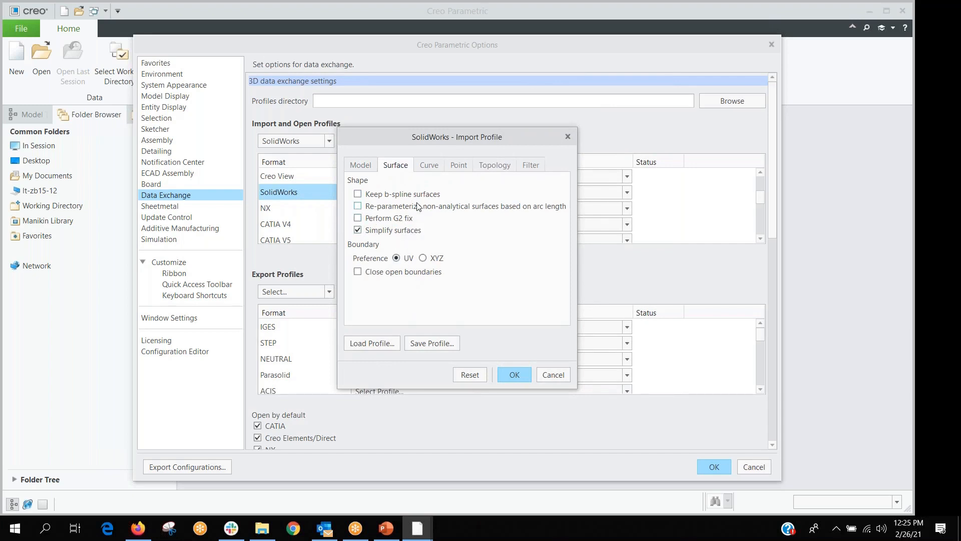
pyautogui.click(430, 171)
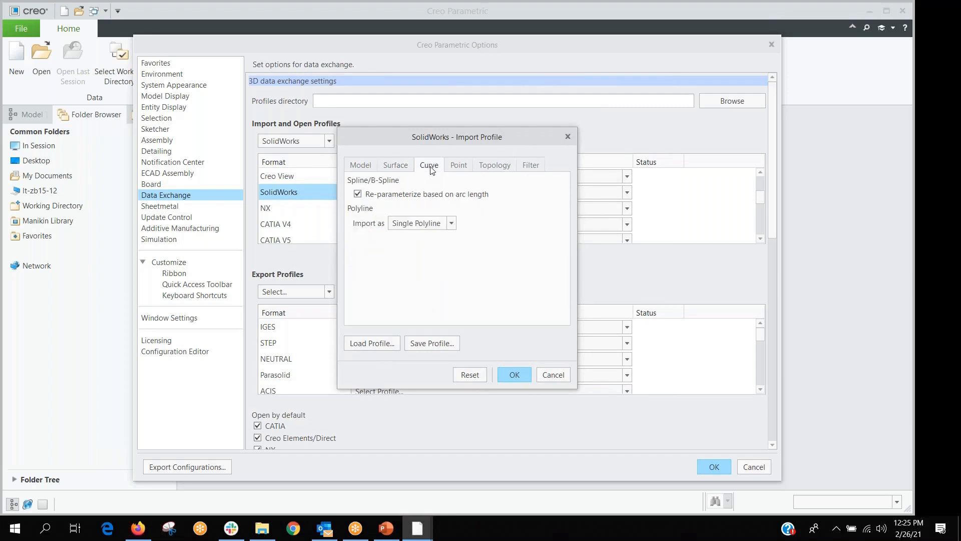
pyautogui.click(456, 171)
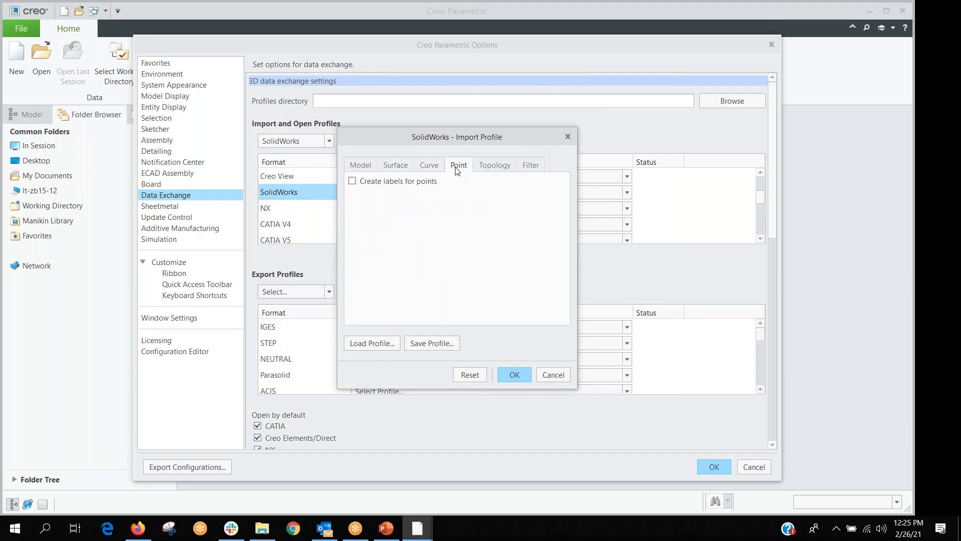
pyautogui.click(486, 170)
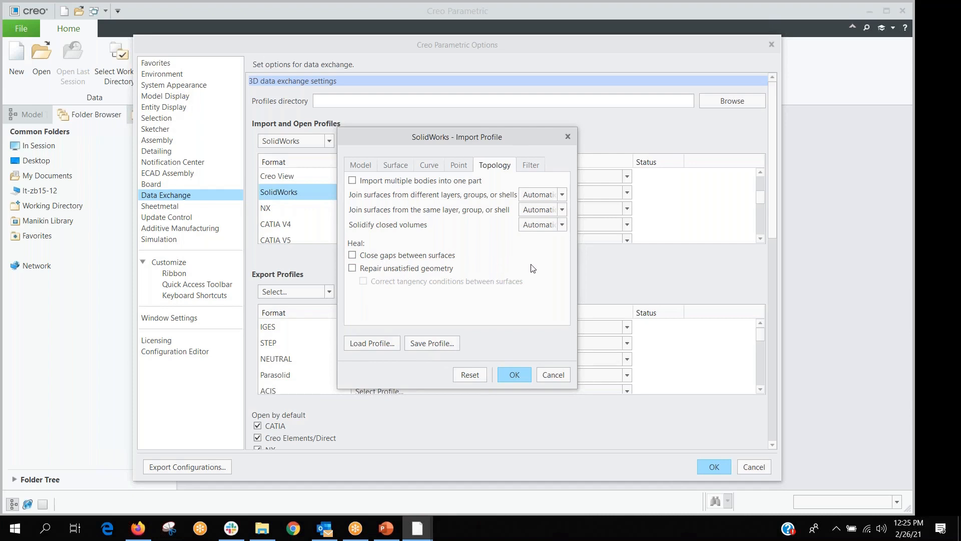
pyautogui.click(567, 137)
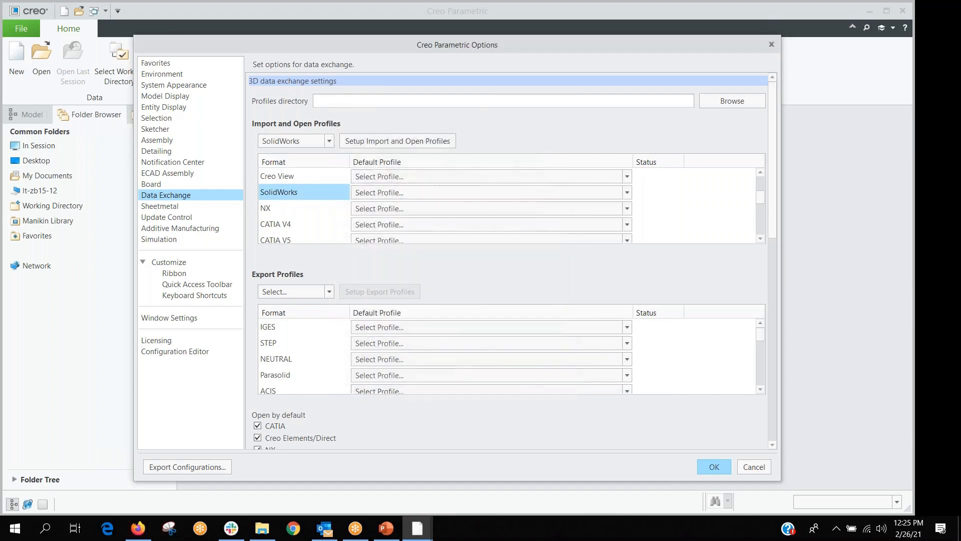
# - Review the SolidWorks export profile settings and version choices, and leave the options without saving
pyautogui.click(330, 292)
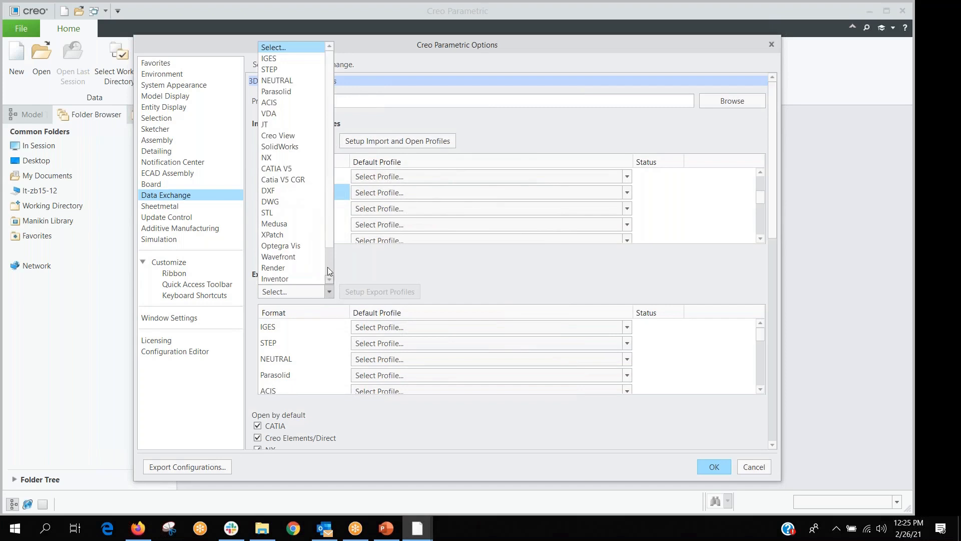
pyautogui.click(311, 146)
pyautogui.click(370, 294)
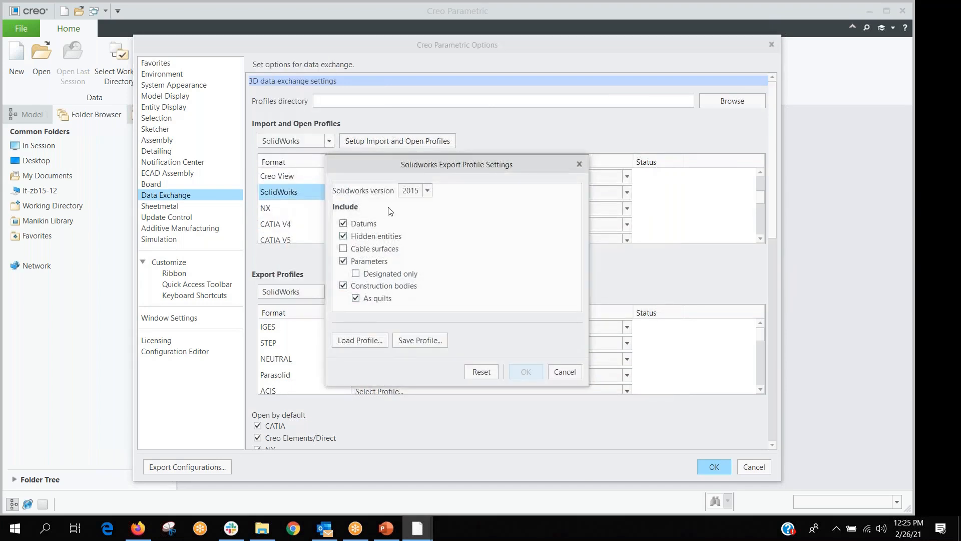
pyautogui.click(427, 190)
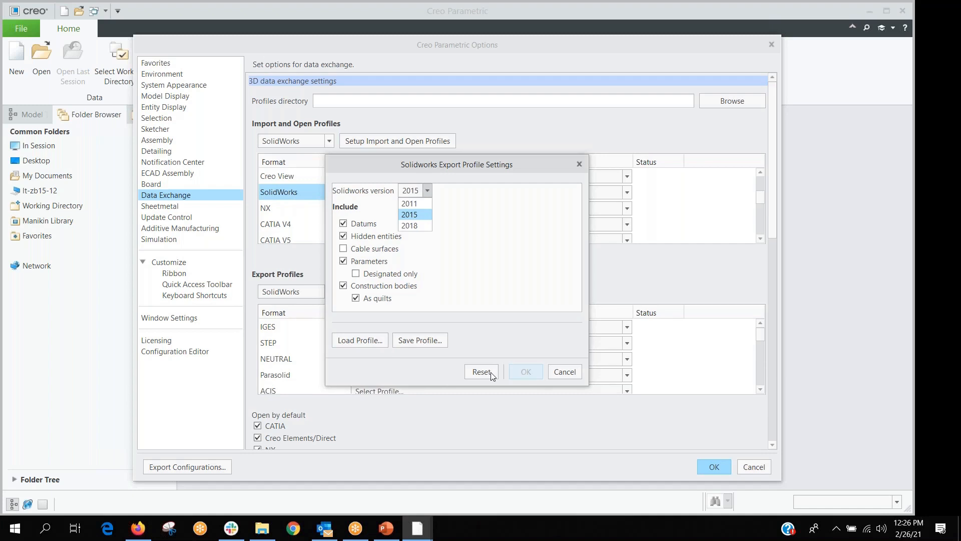
pyautogui.click(577, 377)
pyautogui.click(563, 374)
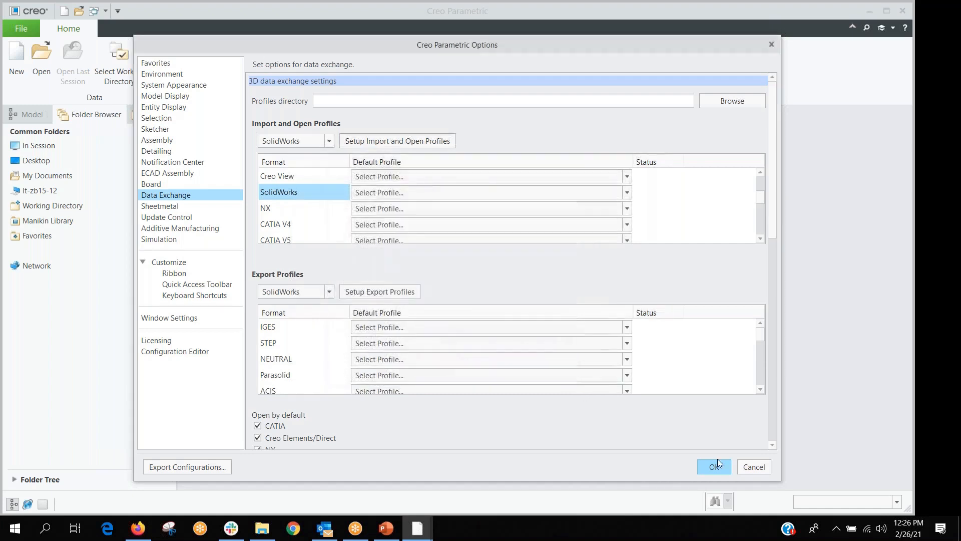
pyautogui.click(761, 470)
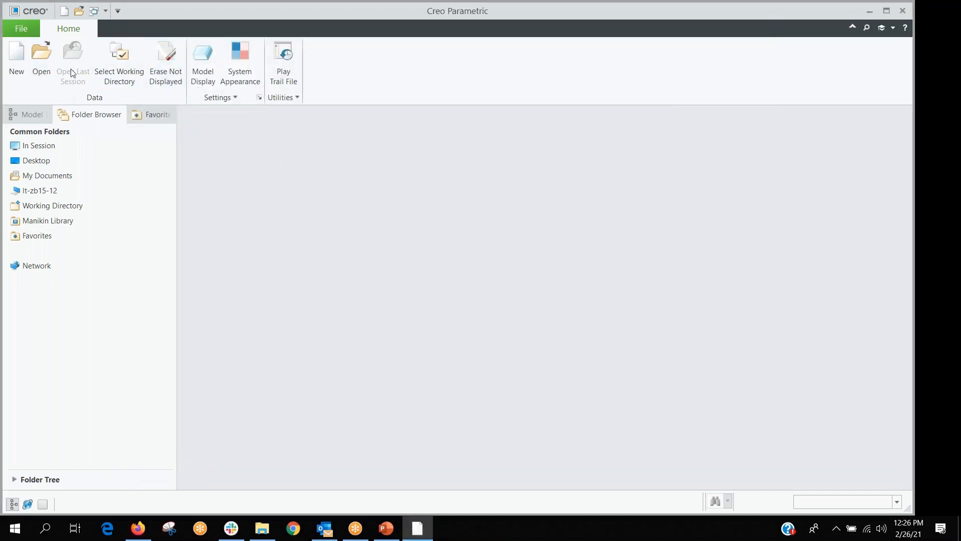
# - Open the assembly unite-assy.asm from the Assemble folder
pyautogui.click(41, 61)
pyautogui.click(376, 220)
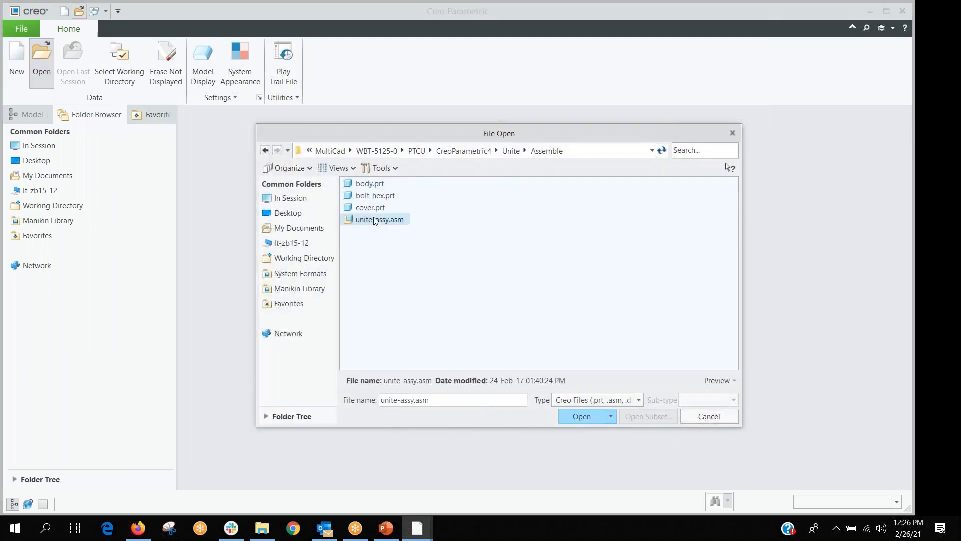
pyautogui.click(581, 416)
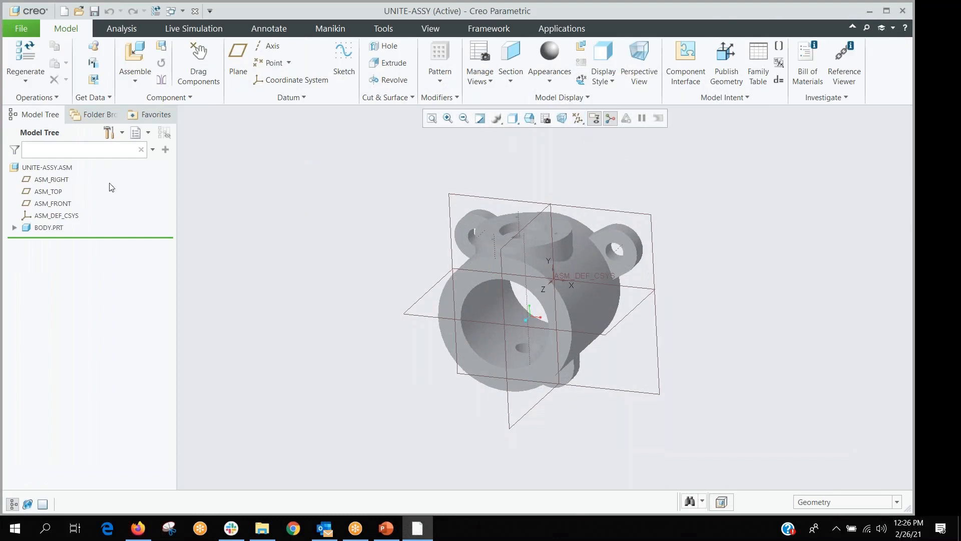
# - Check the features of BODY.PRT and turn off the display of all datum axes, points, coordinate systems and planes
pyautogui.click(15, 228)
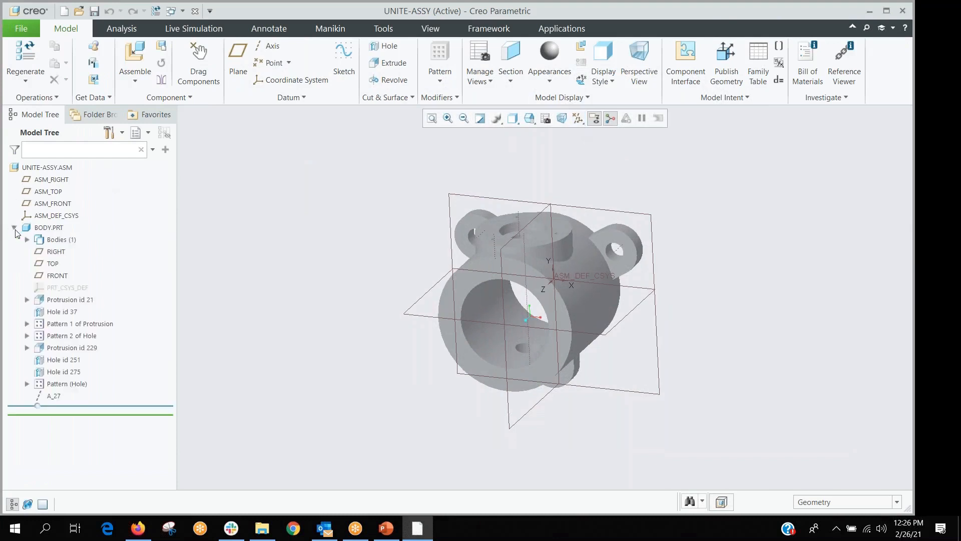
pyautogui.click(15, 228)
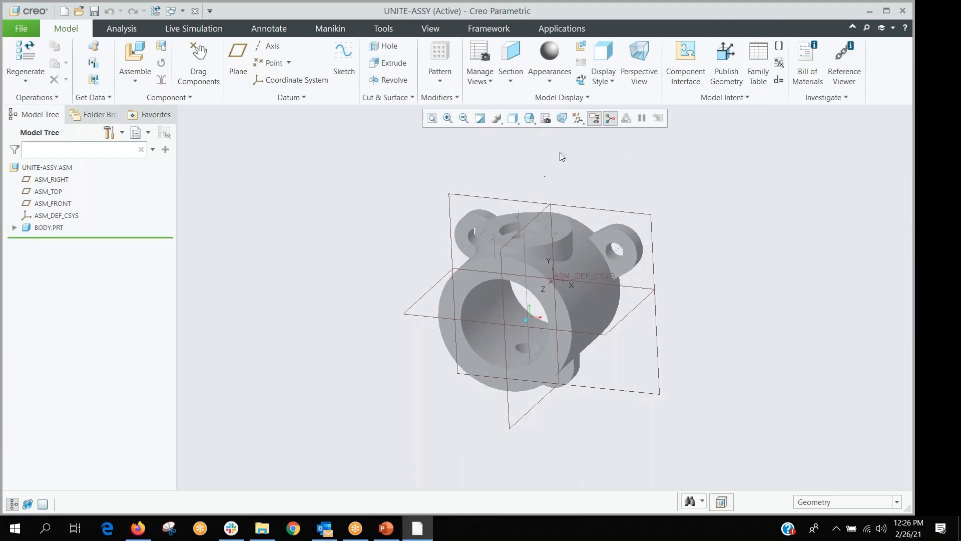
pyautogui.click(581, 118)
pyautogui.click(582, 134)
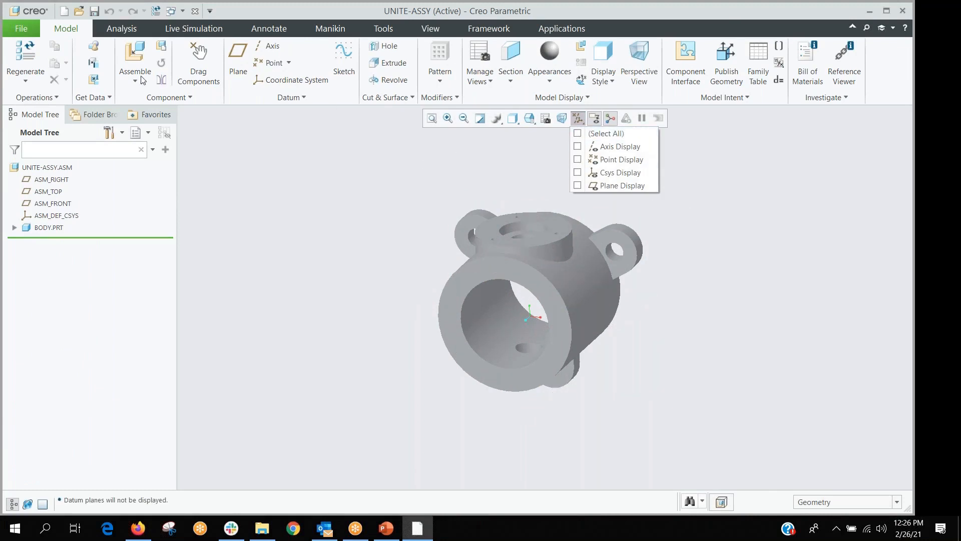
# - Insert the SolidWorks part shaft.sldprt into the assembly as a new component
pyautogui.click(140, 60)
pyautogui.click(139, 60)
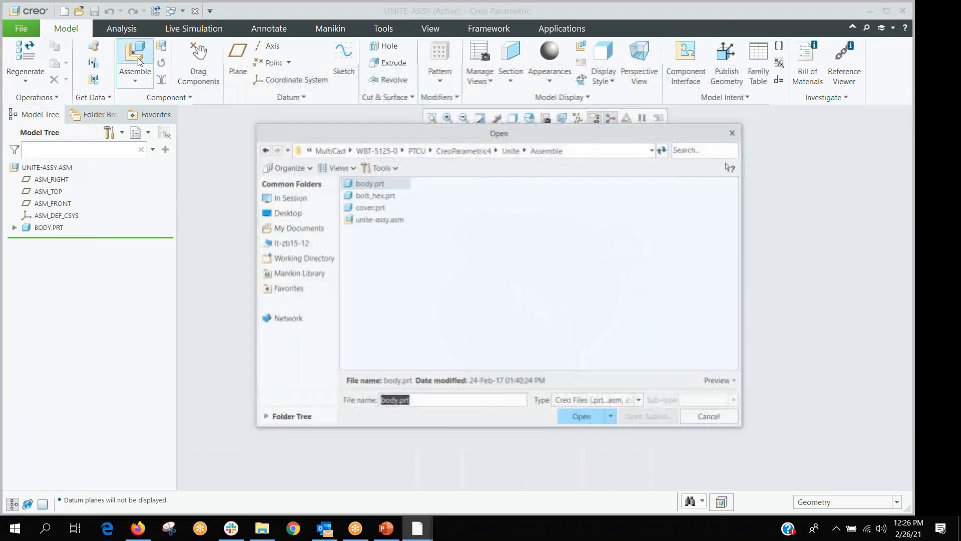
pyautogui.click(638, 400)
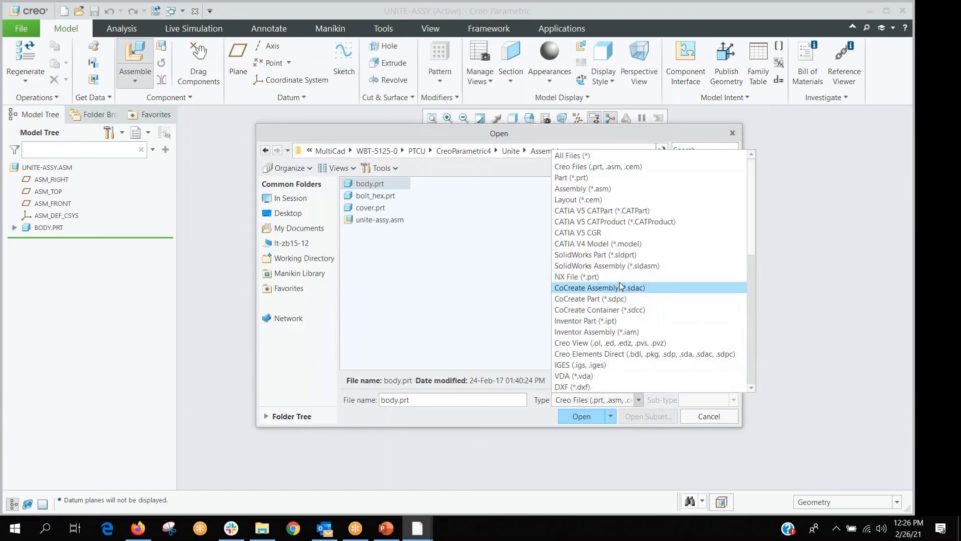
pyautogui.click(617, 255)
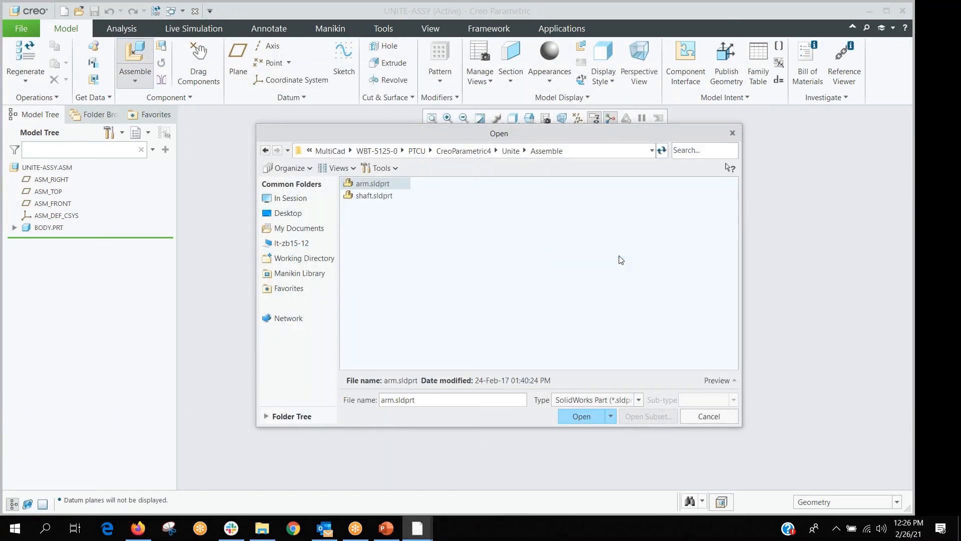
pyautogui.click(376, 199)
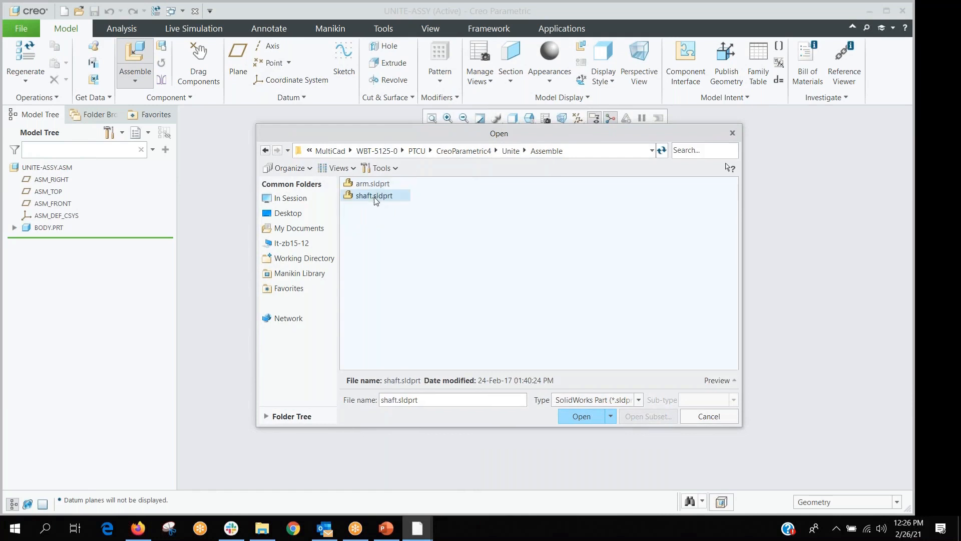
pyautogui.click(581, 416)
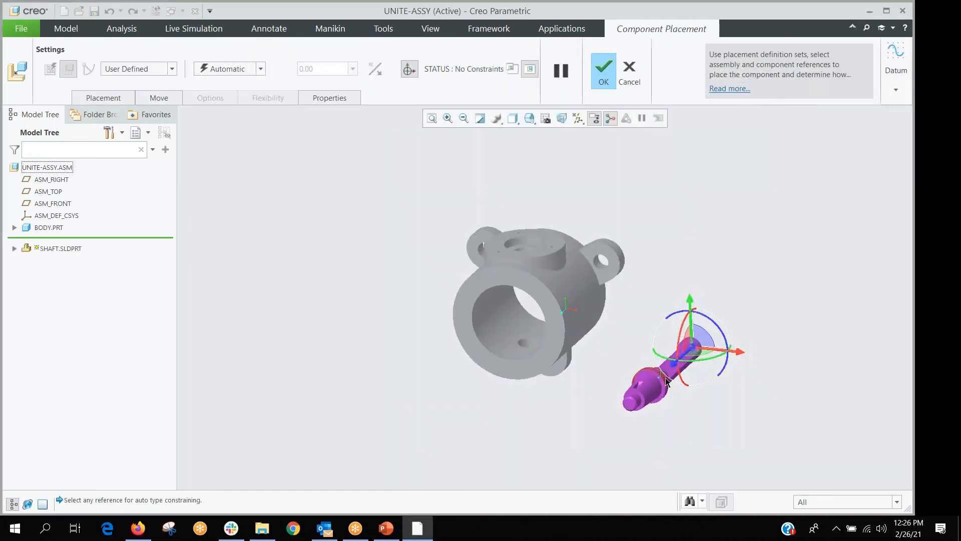
# - Rotate the unplaced shaft upright and move it beside the boss on top of the body
pyautogui.keyDown('ctrl'); pyautogui.keyDown('alt'); pyautogui.moveTo(666, 376); pyautogui.dragTo(635, 337, button='right'); pyautogui.keyUp('alt'); pyautogui.keyUp('ctrl')
pyautogui.keyDown('ctrl'); pyautogui.keyDown('alt'); pyautogui.moveTo(636, 337); pyautogui.dragTo(641, 274, button='middle'); pyautogui.keyUp('alt'); pyautogui.keyUp('ctrl')
pyautogui.keyDown('ctrl'); pyautogui.keyDown('alt'); pyautogui.moveTo(641, 274); pyautogui.dragTo(493, 231, button='right'); pyautogui.keyUp('alt'); pyautogui.keyUp('ctrl')
# - Constrain the shaft coincident with the body's top bore and seat its collar's underside on the recess floor, accepting the placement
pyautogui.scroll(-5, 501, 238)
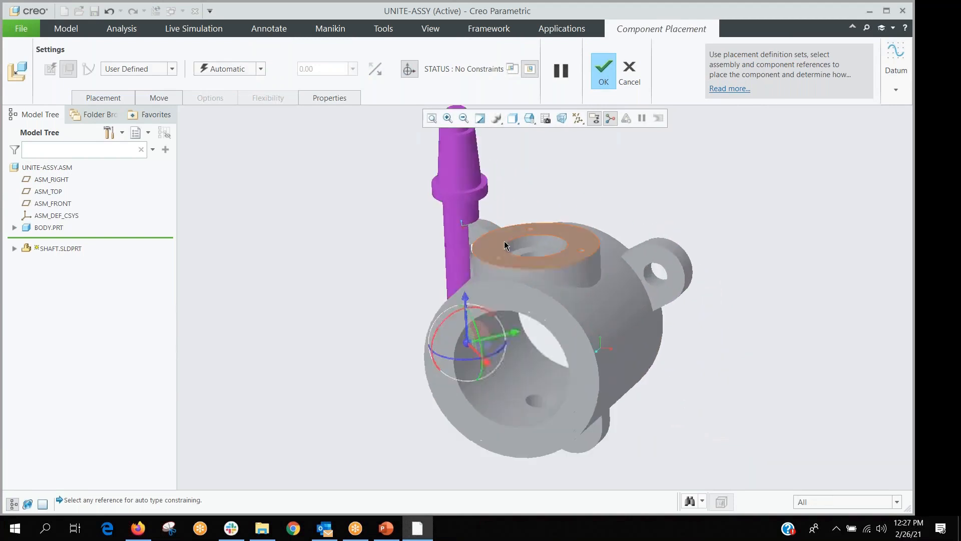
pyautogui.click(580, 257)
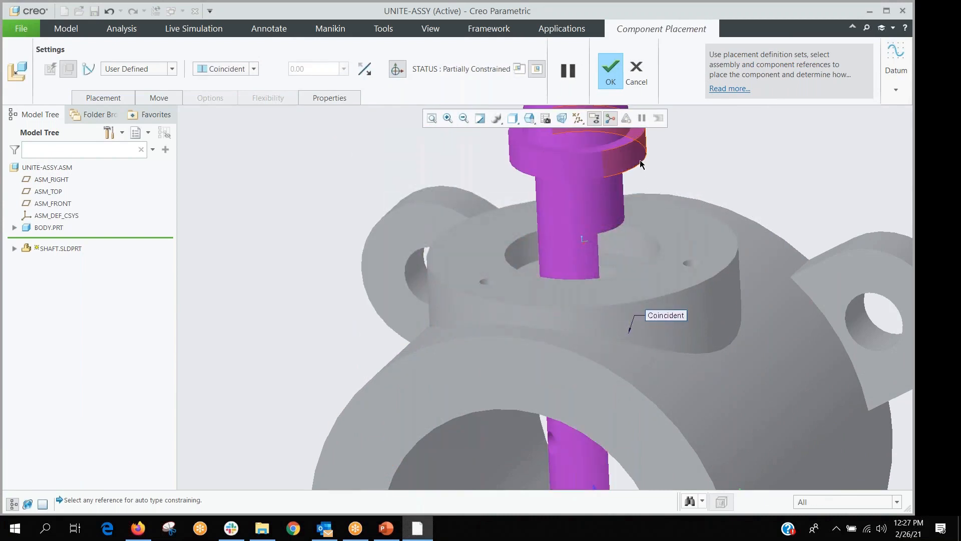
pyautogui.click(641, 168)
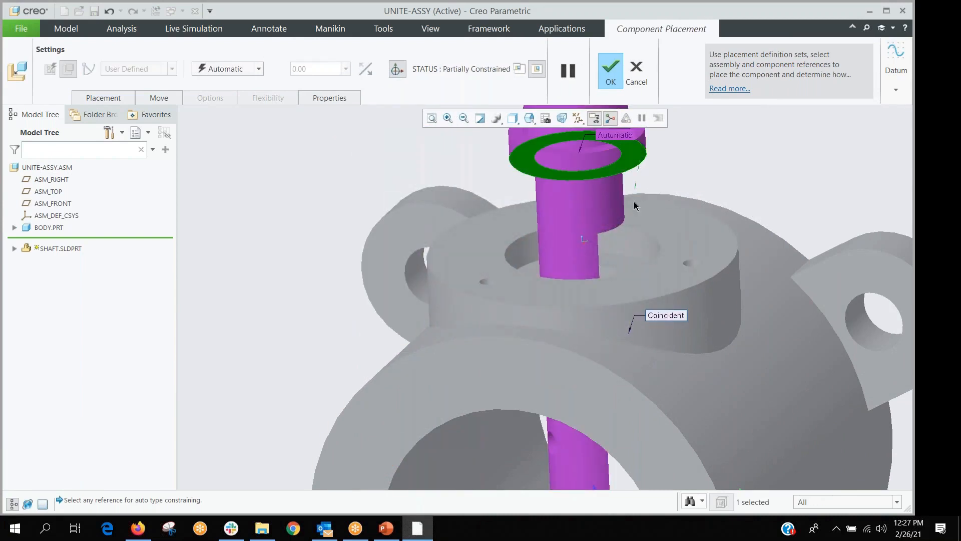
pyautogui.click(623, 257)
pyautogui.scroll(8, 500, 280)
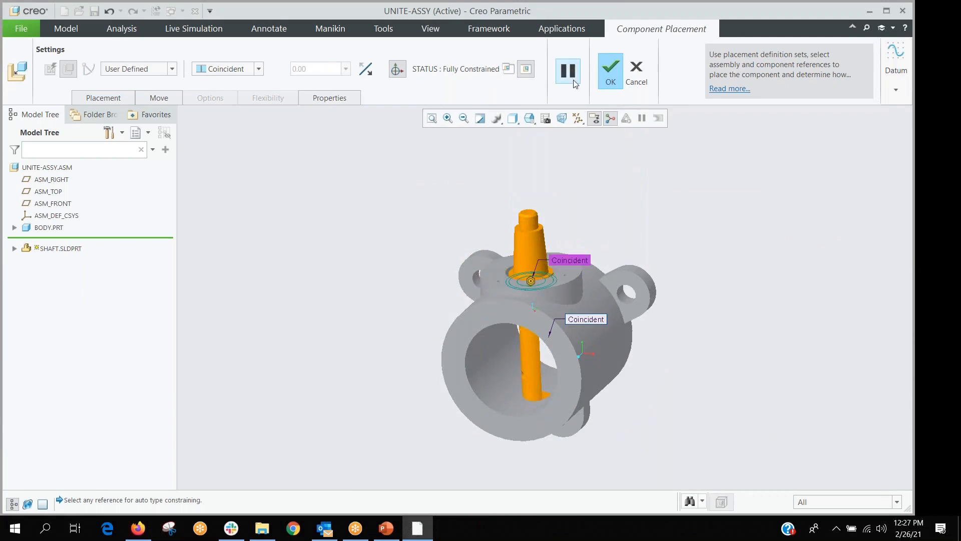
pyautogui.click(609, 70)
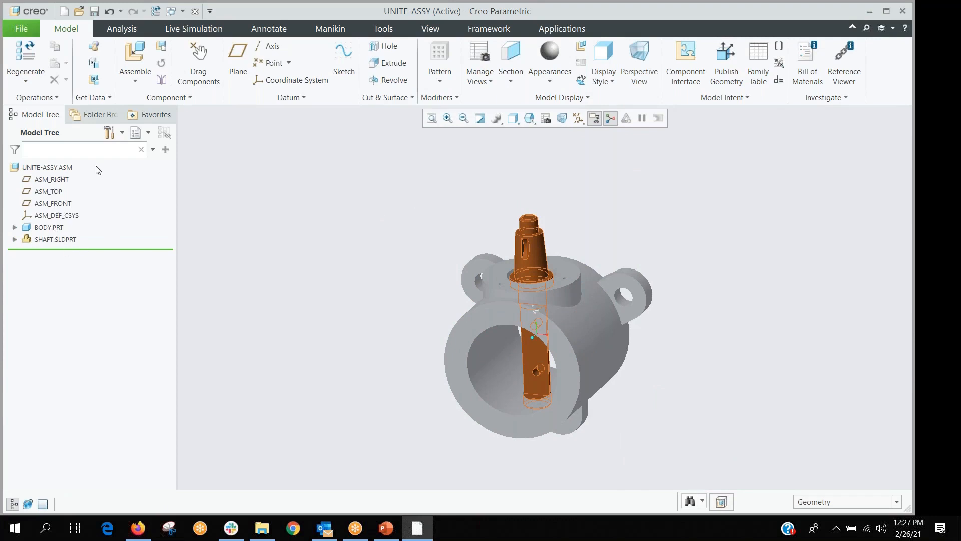
# - Insert the NX part cover.prt from the Assemble folder into the assembly as a new component
pyautogui.click(139, 73)
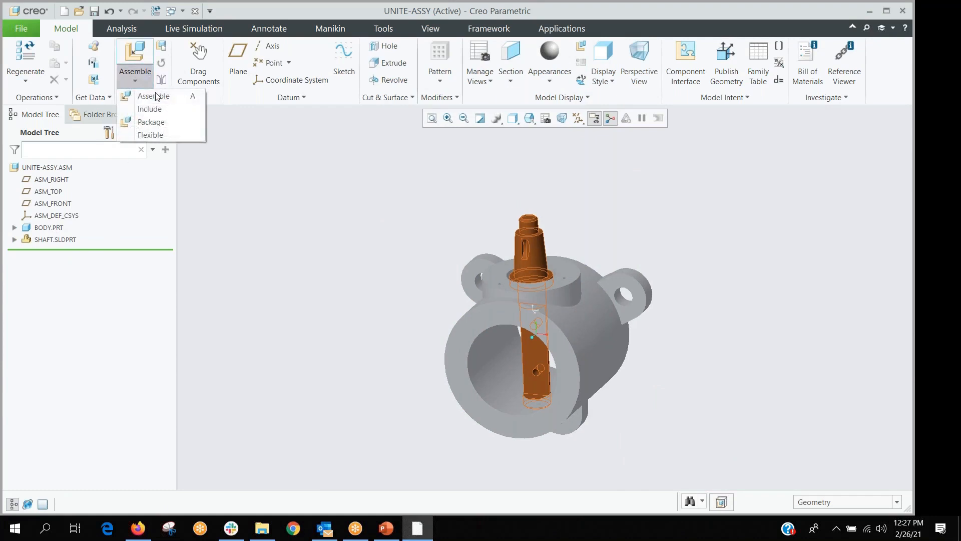
pyautogui.click(154, 95)
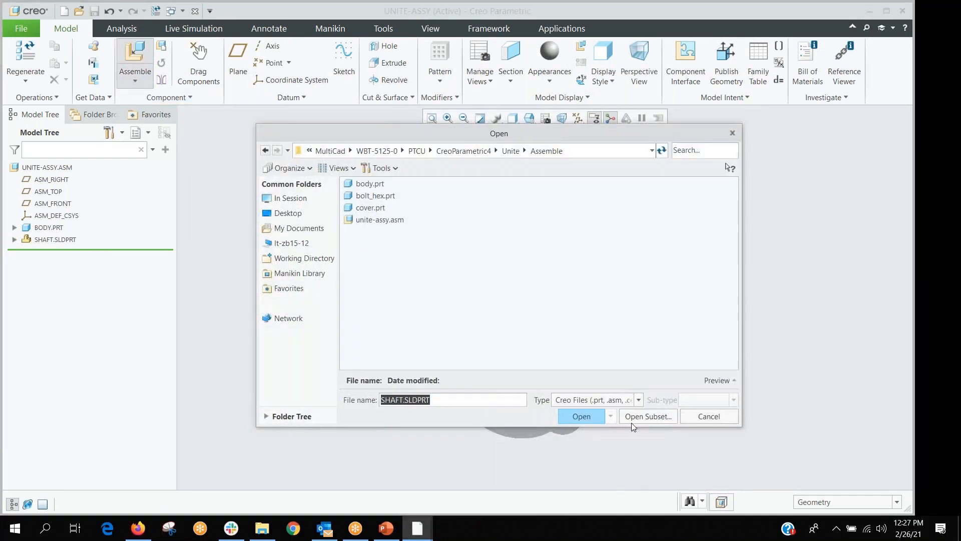
pyautogui.click(639, 401)
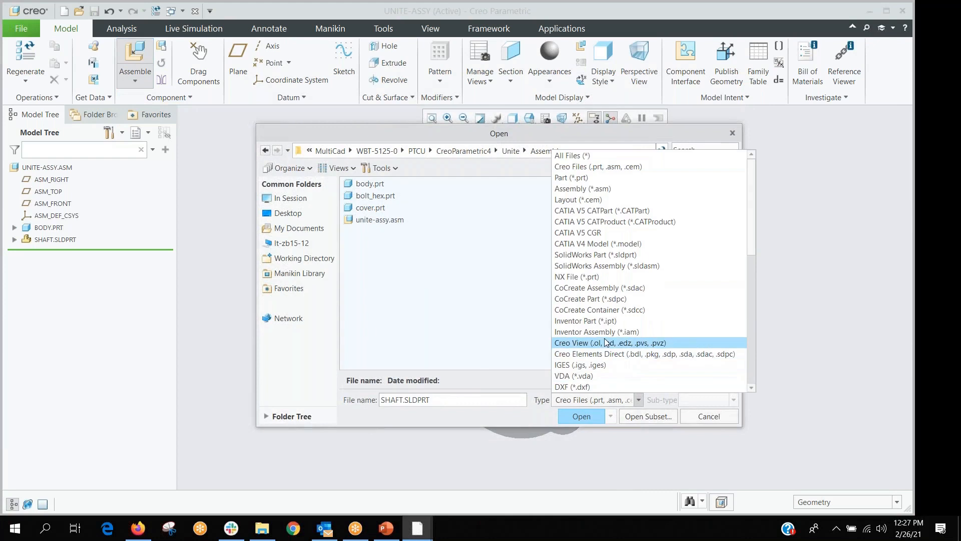
pyautogui.scroll(-1, 606, 345)
pyautogui.click(584, 243)
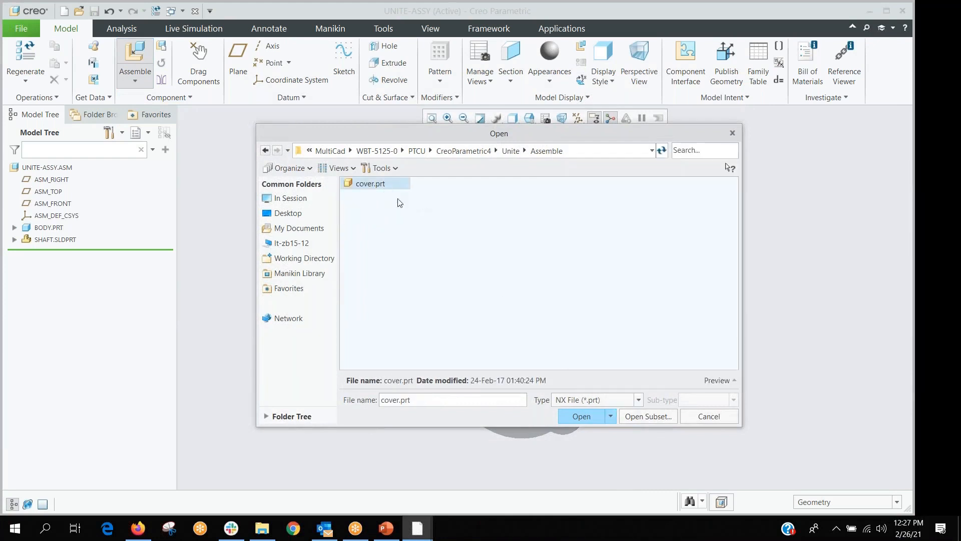
pyautogui.click(574, 415)
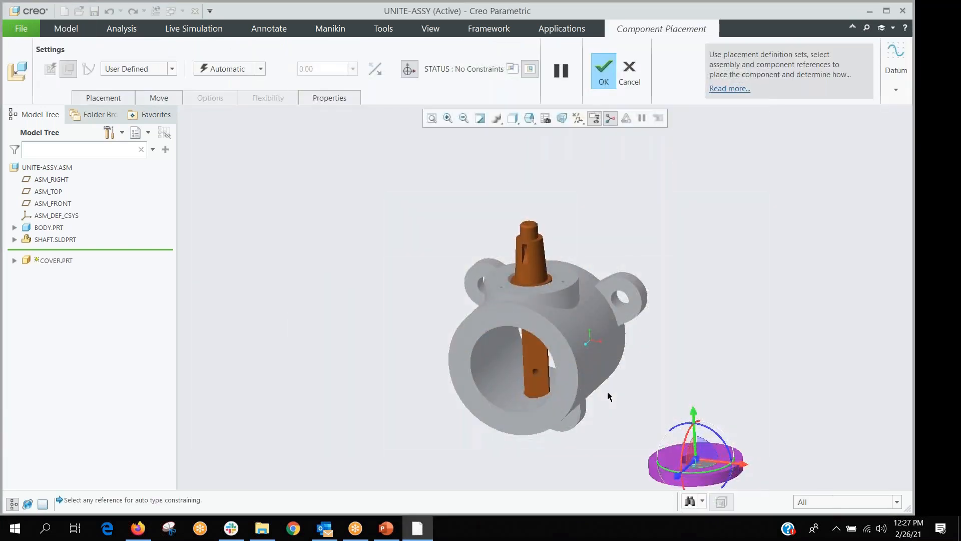
# - Turn off the 3D dragger and move the unplaced cover above the upper end of the shaft
pyautogui.keyDown('ctrl'); pyautogui.keyDown('alt'); pyautogui.moveTo(662, 415); pyautogui.dragTo(657, 245, button='right'); pyautogui.keyUp('alt'); pyautogui.keyUp('ctrl')
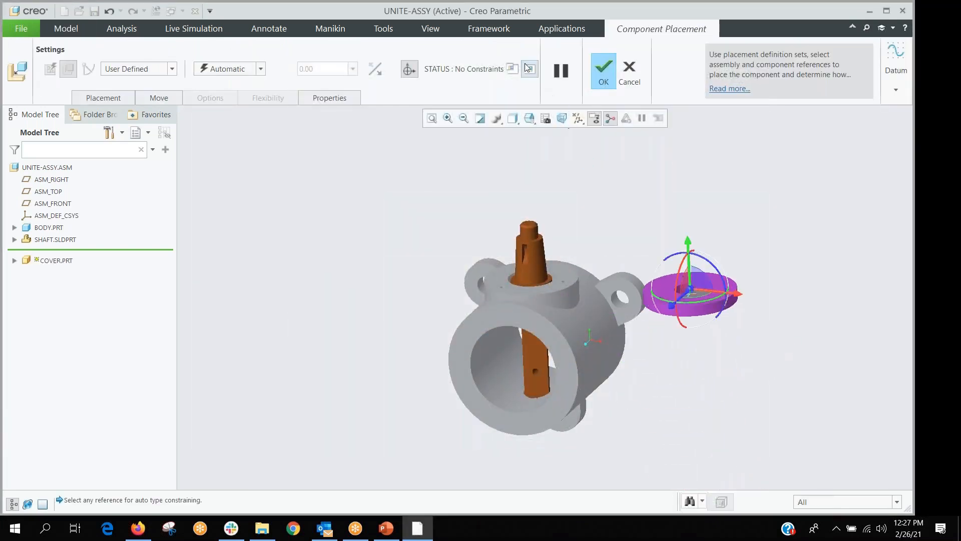
pyautogui.click(407, 72)
pyautogui.keyDown('ctrl'); pyautogui.keyDown('alt'); pyautogui.moveTo(676, 332); pyautogui.dragTo(501, 220, button='right'); pyautogui.keyUp('alt'); pyautogui.keyUp('ctrl')
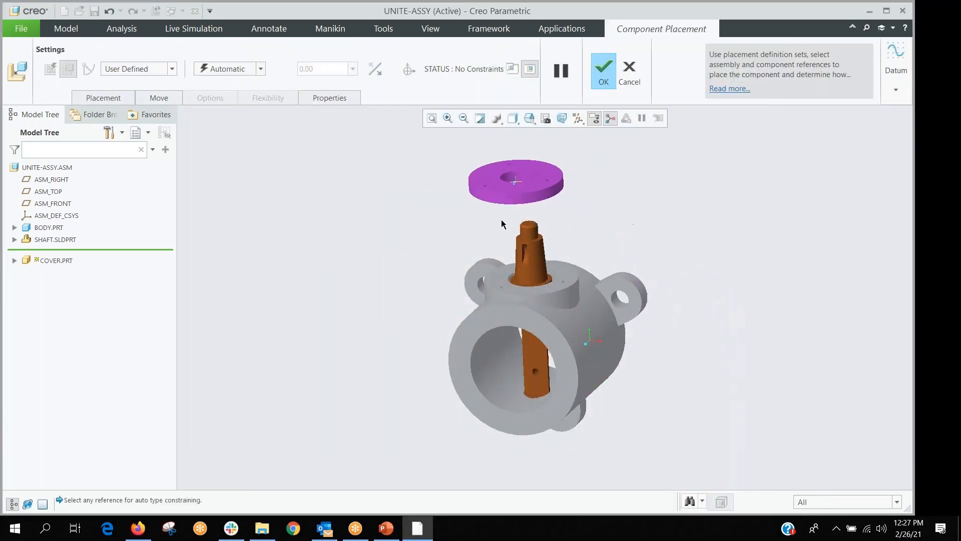
# - Align a small cover hole coincident with the matching boss hole and orient the cover's outer surface to the boss's outer surface
pyautogui.scroll(3, 560, 157)
pyautogui.scroll(3, 547, 187)
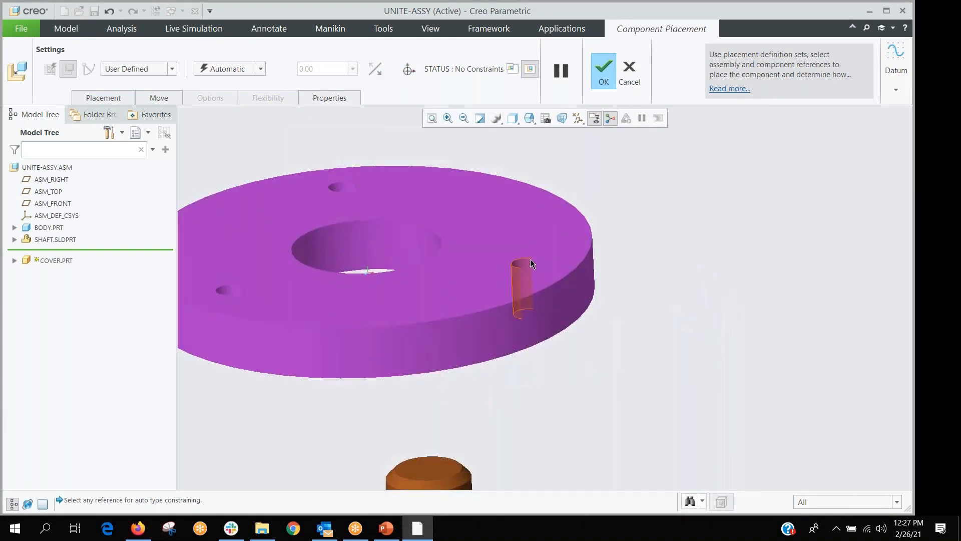
pyautogui.click(531, 263)
pyautogui.scroll(-3, 531, 265)
pyautogui.scroll(4, 581, 464)
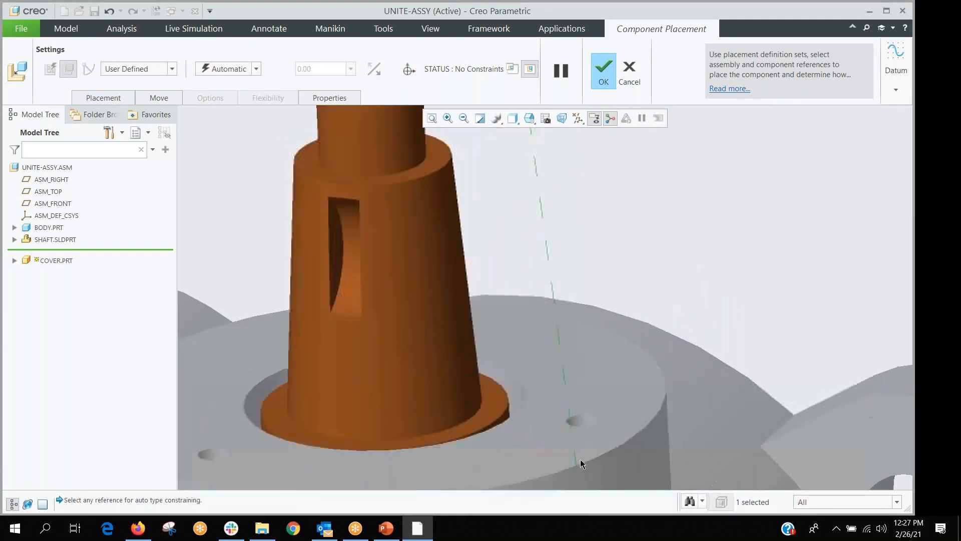
pyautogui.click(577, 421)
pyautogui.scroll(-5, 589, 411)
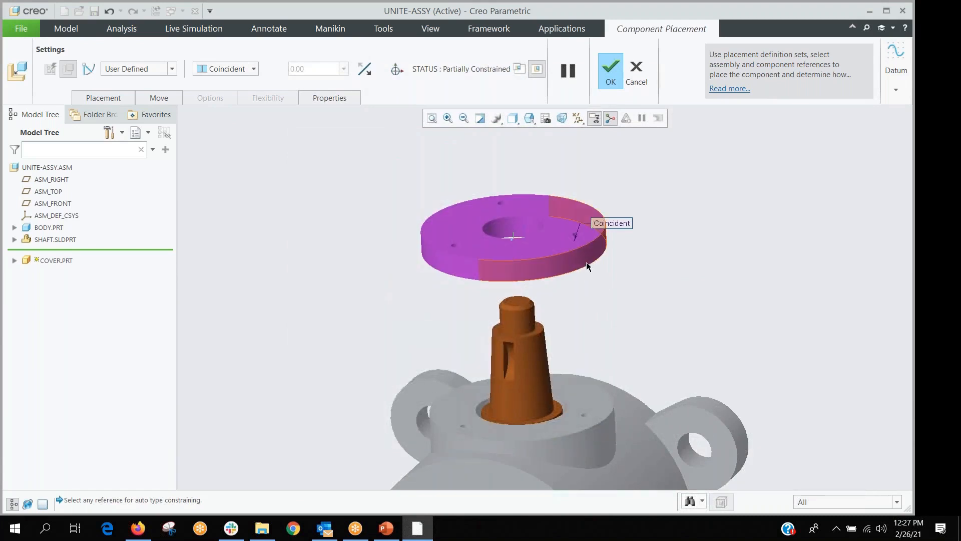
pyautogui.click(587, 265)
pyautogui.click(593, 431)
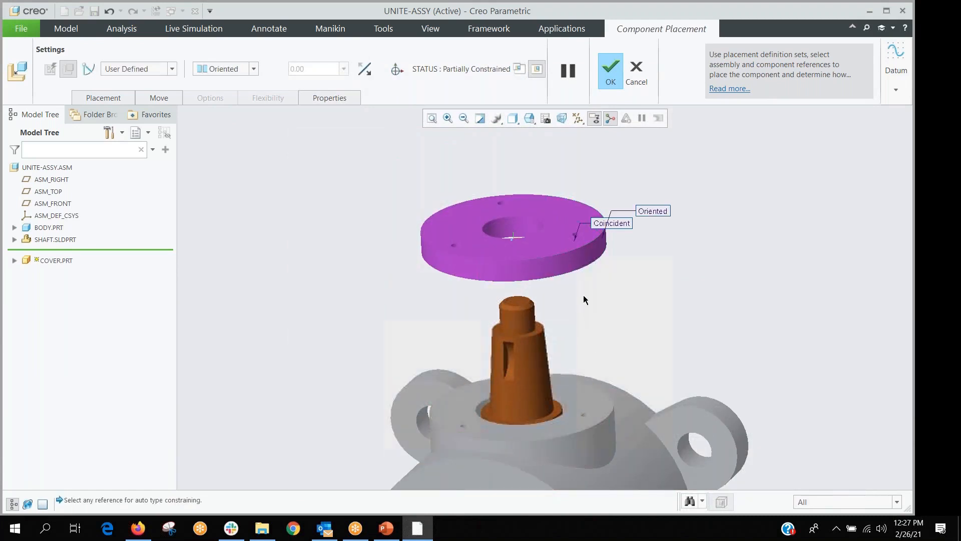
# - Constrain the cover's underside to the boss's top face as Coincident and accept the placement
pyautogui.click(572, 268)
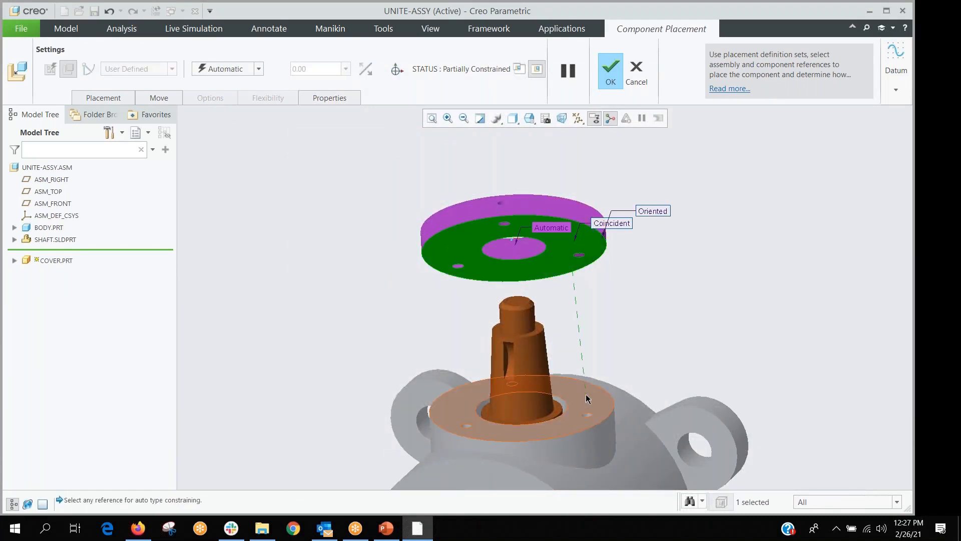
pyautogui.click(588, 399)
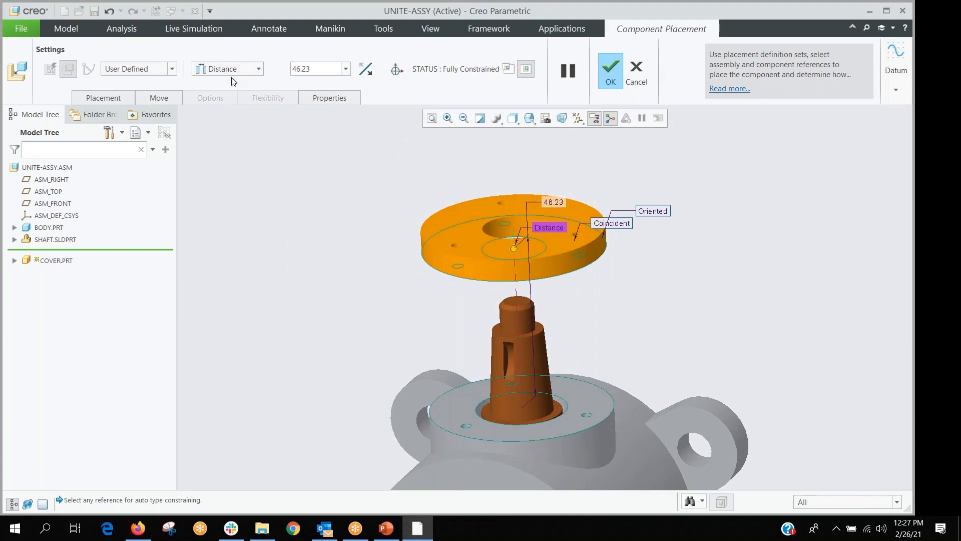
pyautogui.click(259, 69)
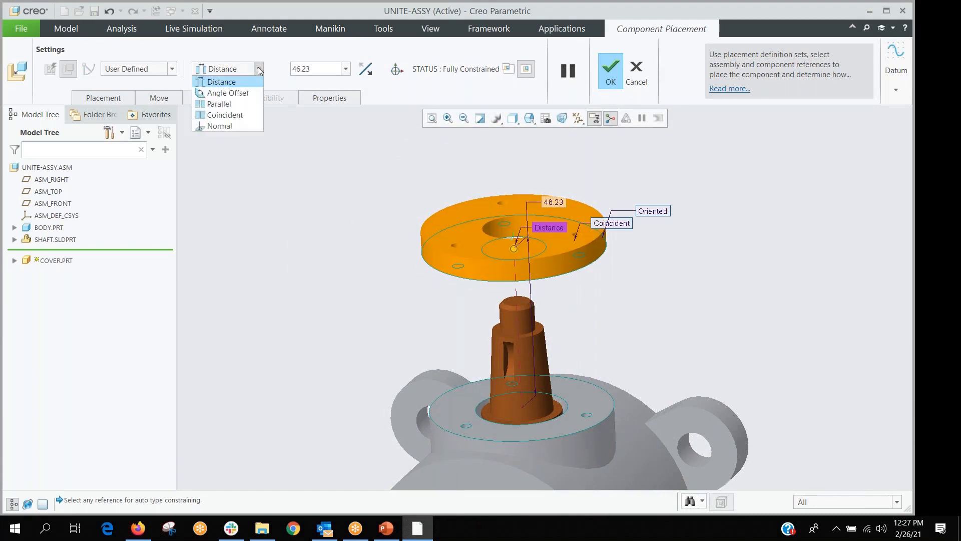
pyautogui.click(246, 114)
pyautogui.click(606, 82)
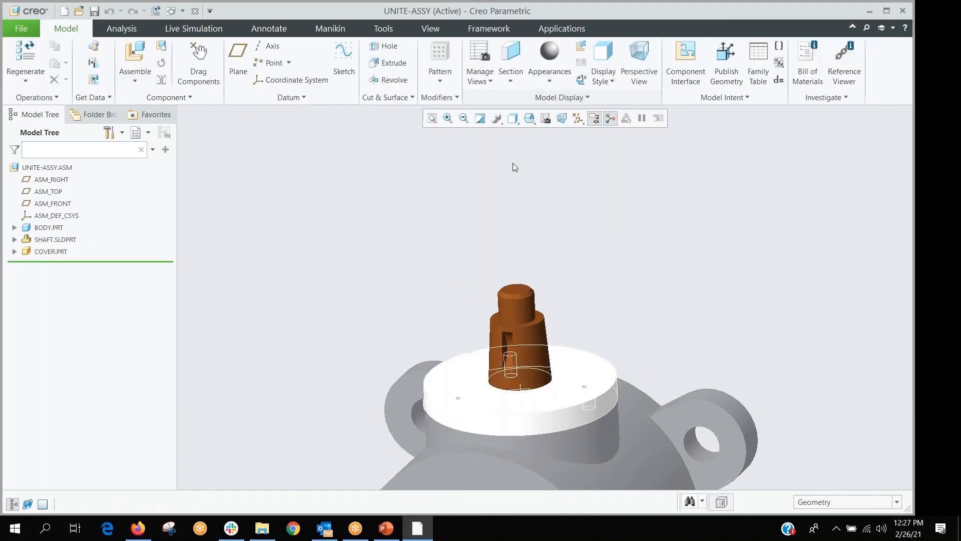
# - Examine the body, shaft and cover in the assembly from several angles
pyautogui.moveTo(513, 164); pyautogui.dragTo(390, 220, button='middle')
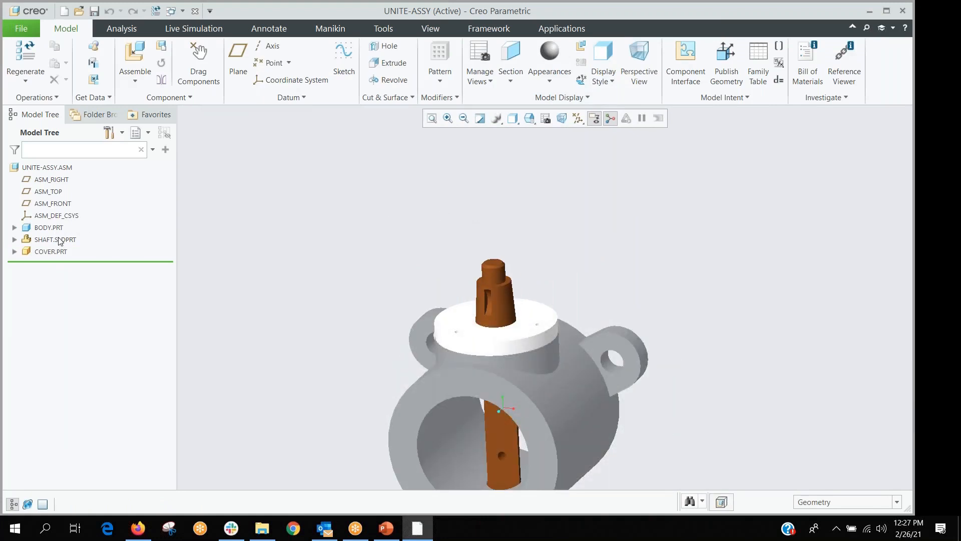
pyautogui.moveTo(383, 265); pyautogui.dragTo(482, 384, button='middle')
pyautogui.scroll(3, 482, 384)
pyautogui.scroll(-3, 480, 392)
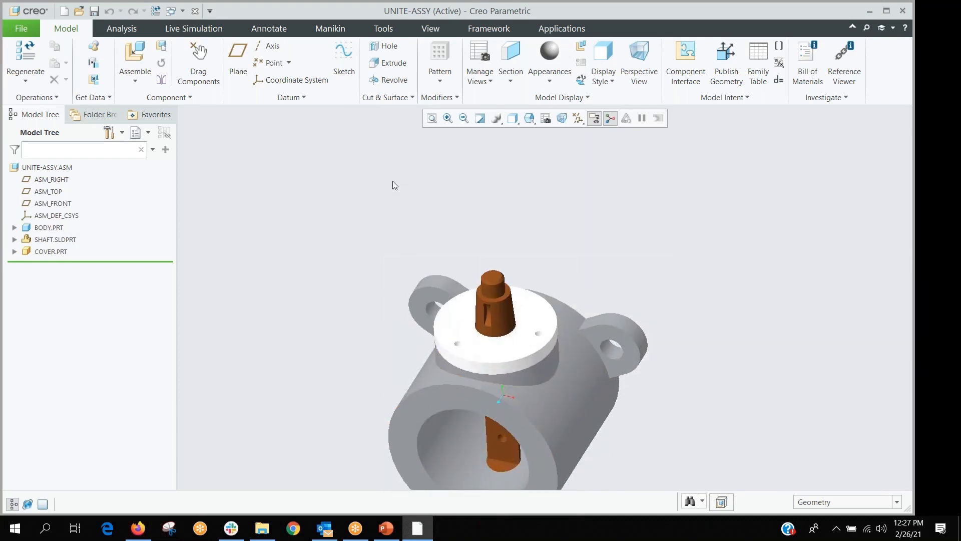
pyautogui.scroll(4, 392, 184)
pyautogui.scroll(-2, 503, 382)
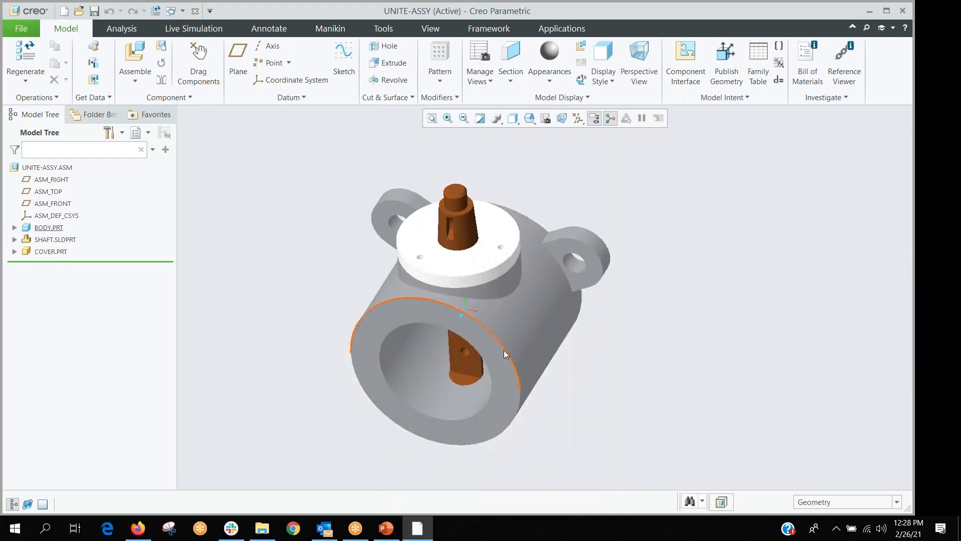
pyautogui.moveTo(506, 356)
pyautogui.mouseDown(button='middle')
pyautogui.moveTo(505, 333)
pyautogui.moveTo(513, 344)
pyautogui.mouseUp(button='middle')
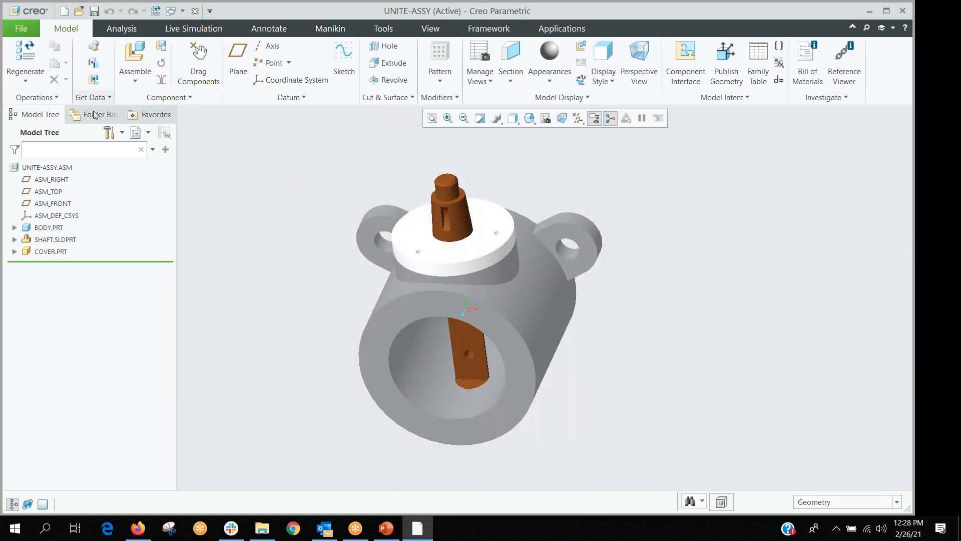
# - Close the assembly window and erase all objects that are not displayed from the session
pyautogui.click(183, 11)
pyautogui.click(211, 27)
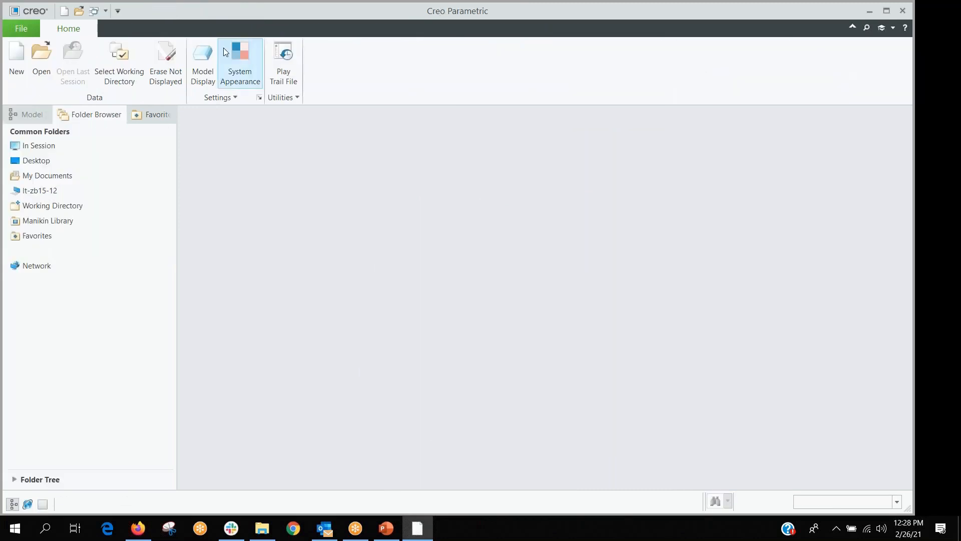
pyautogui.click(167, 69)
pyautogui.click(492, 371)
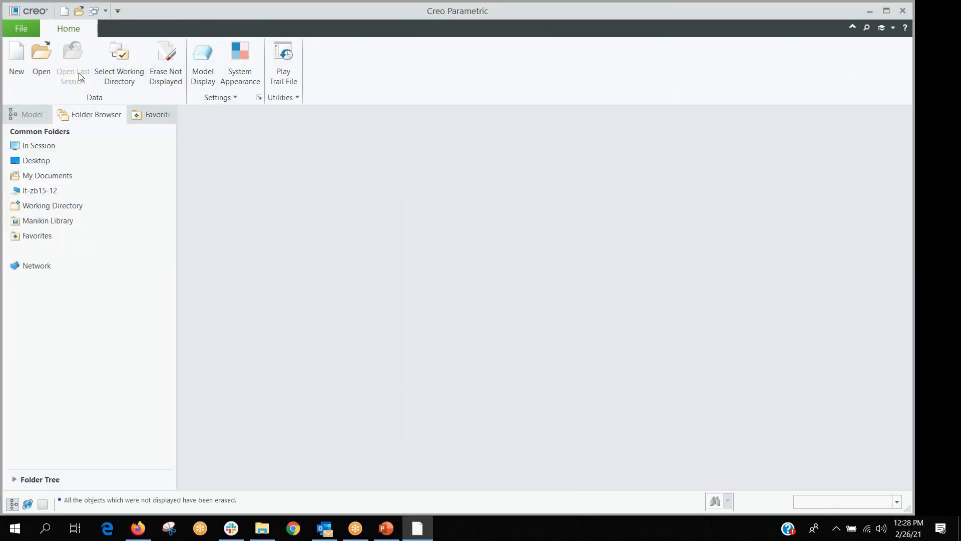
# - Set the working directory to the Update folder inside Unite
pyautogui.click(118, 70)
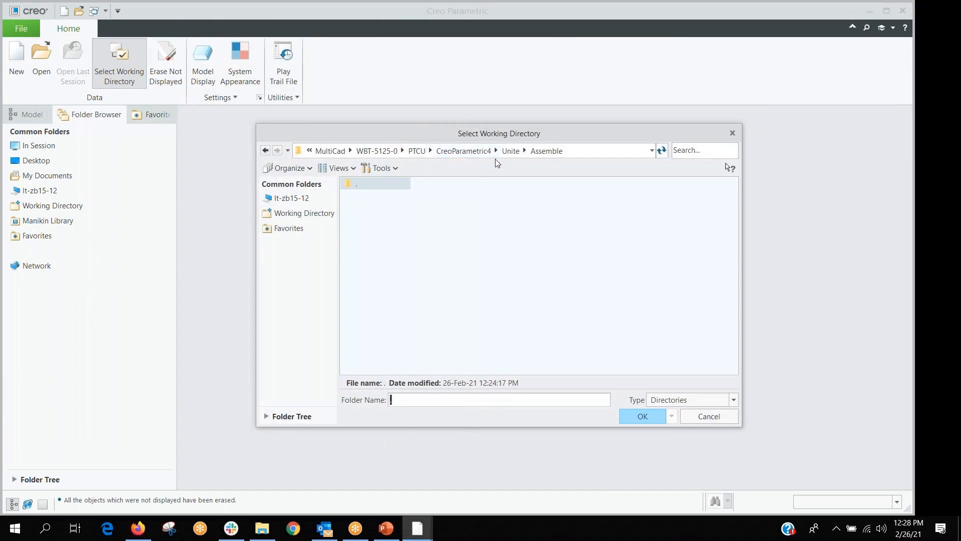
pyautogui.click(511, 151)
pyautogui.doubleClick(366, 233)
pyautogui.click(644, 415)
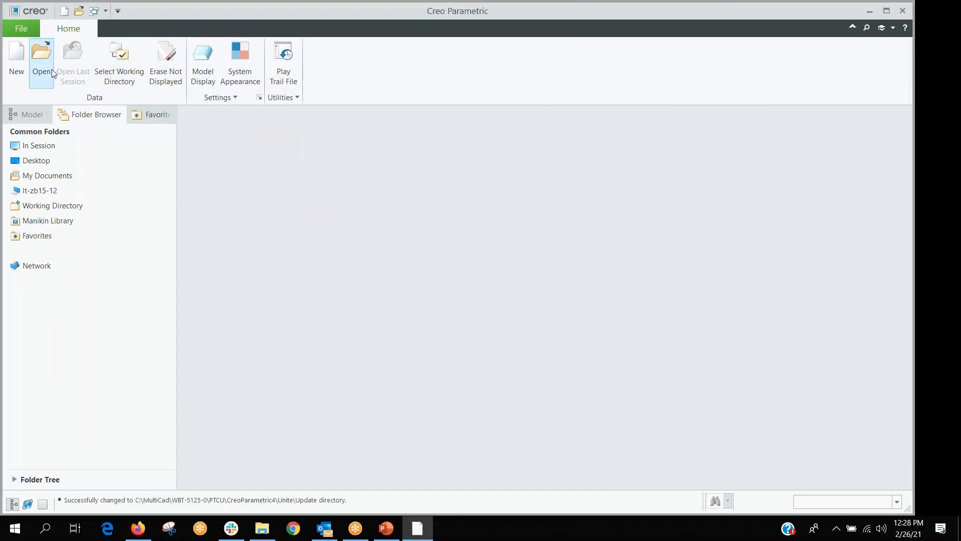
# - Open the assembly unite-assy.asm from the Update folder
pyautogui.click(41, 65)
pyautogui.click(378, 256)
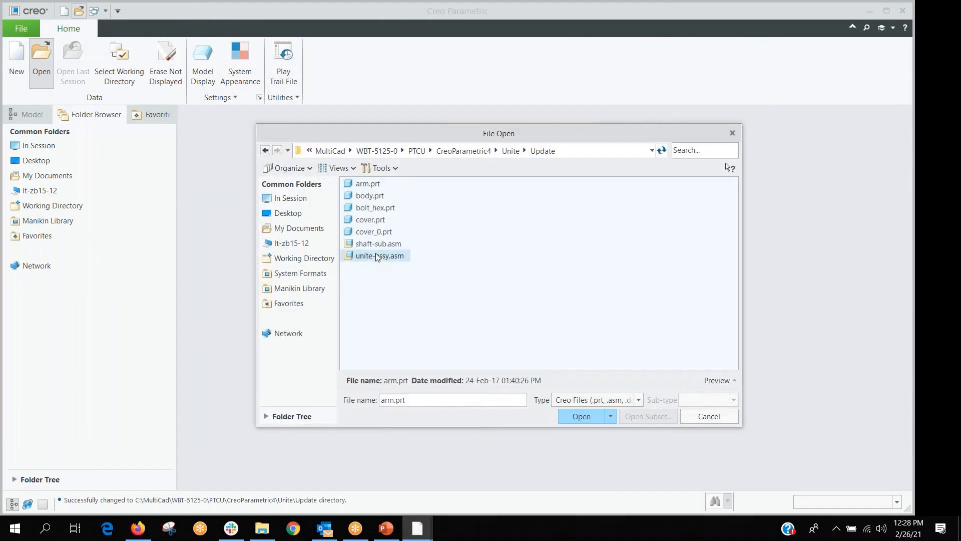
pyautogui.click(576, 418)
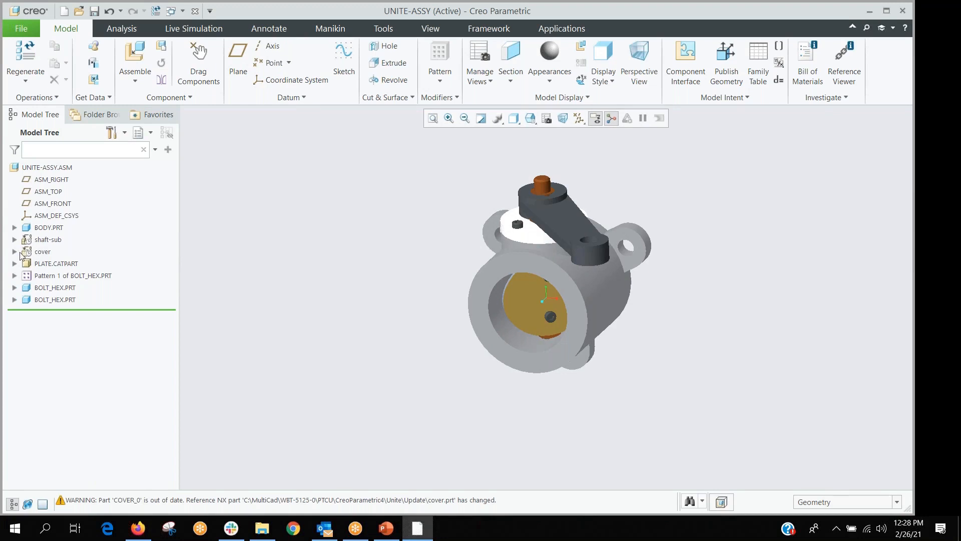
# - Expand the cover component's features and check its Associative Topology Bus status against the referenced NX model
pyautogui.click(15, 251)
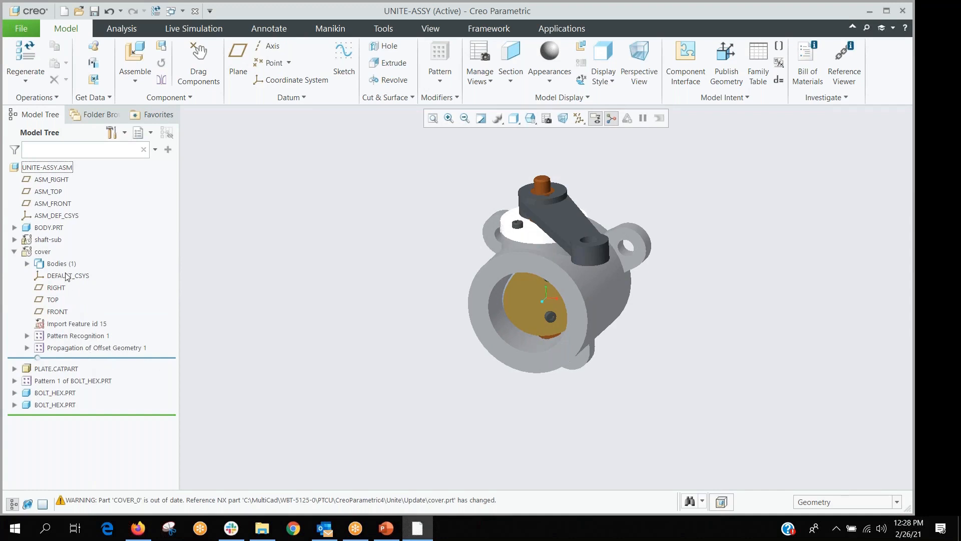
pyautogui.rightClick(41, 253)
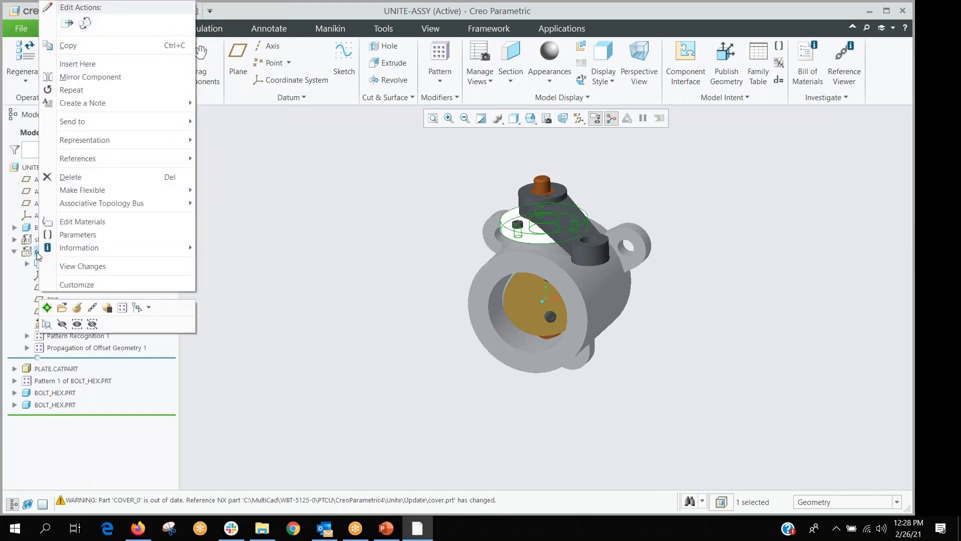
pyautogui.moveTo(84, 208)
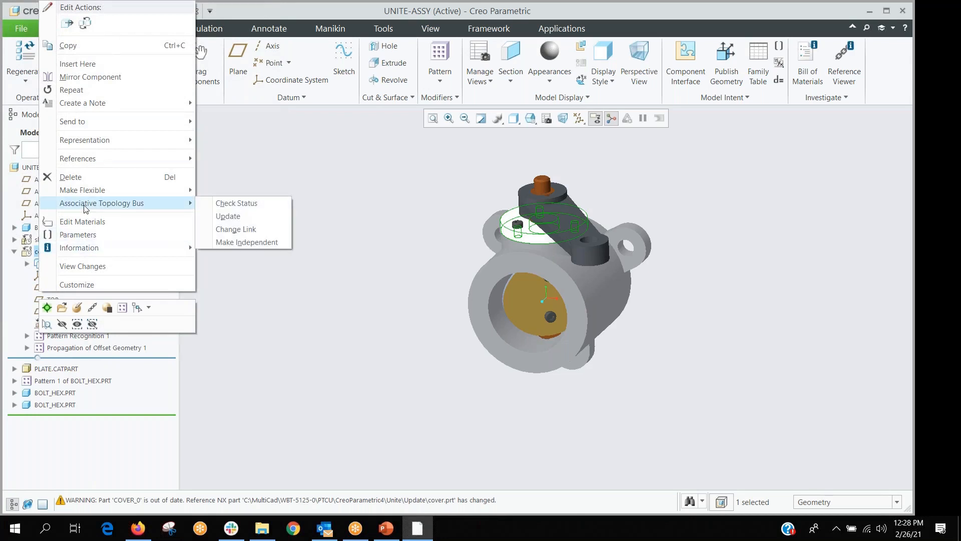
pyautogui.click(221, 203)
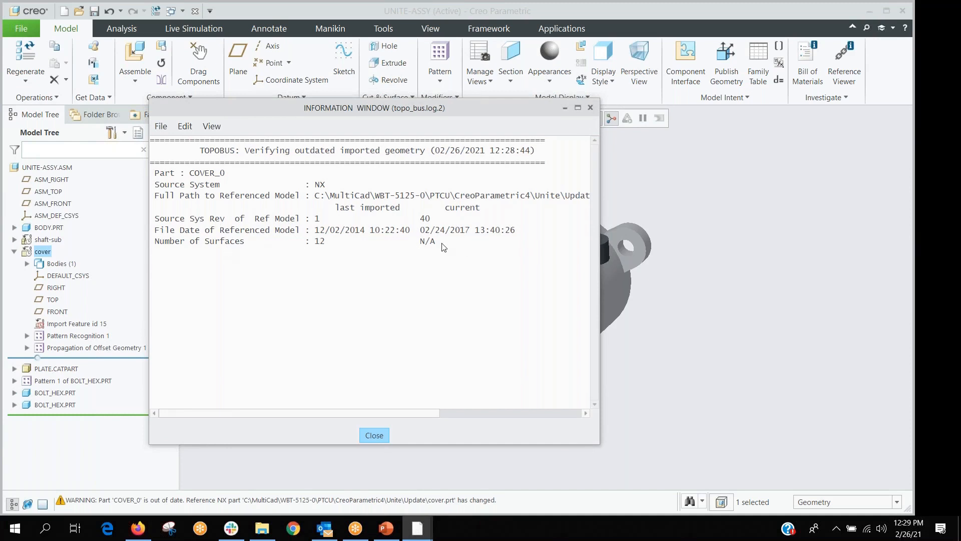
pyautogui.click(375, 435)
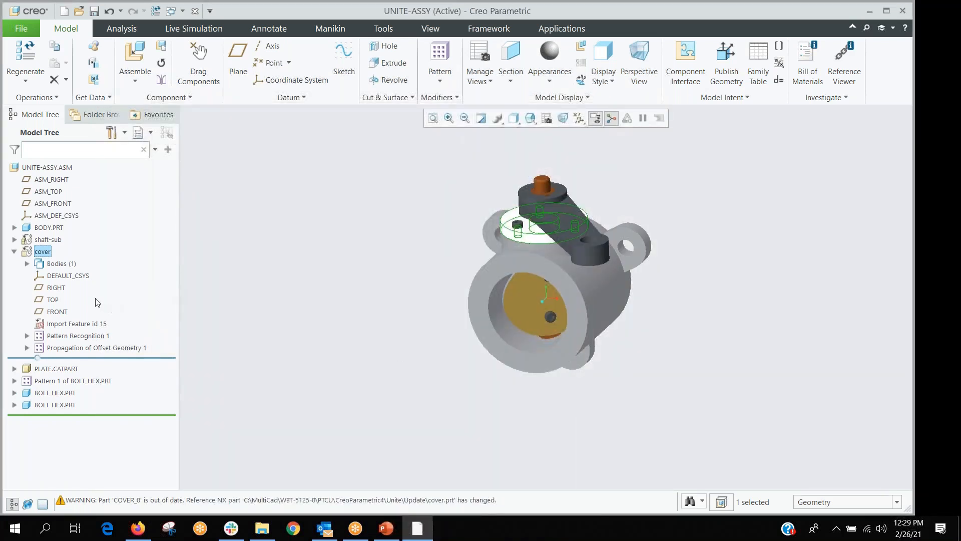
# - Update the outdated cover component from its changed NX model through the Associative Topology Bus
pyautogui.rightClick(43, 252)
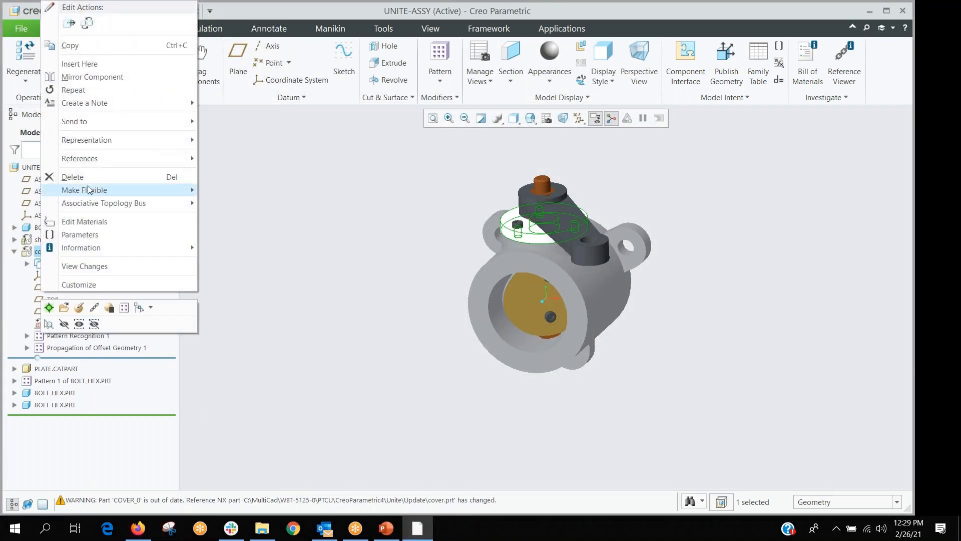
pyautogui.moveTo(100, 203)
pyautogui.click(257, 215)
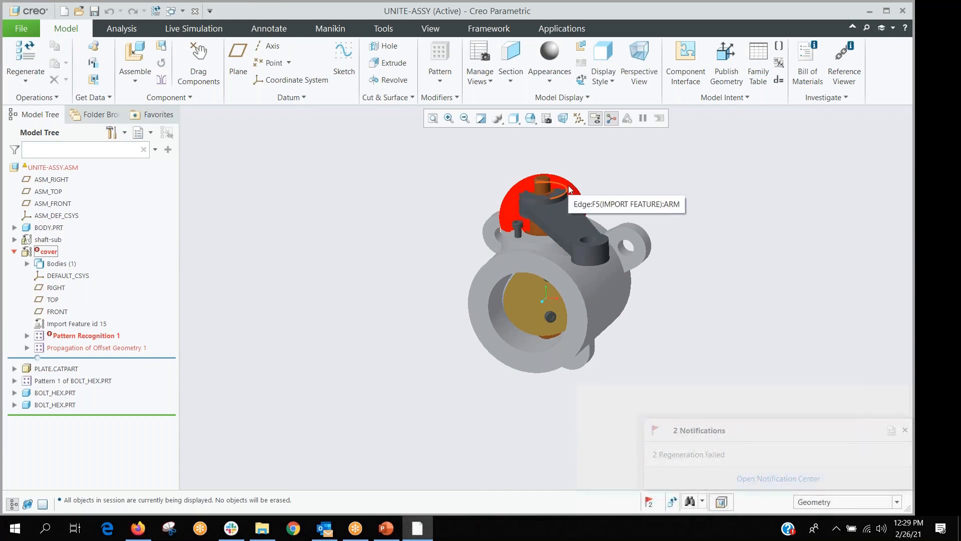
pyautogui.scroll(2, 569, 186)
pyautogui.scroll(2, 569, 185)
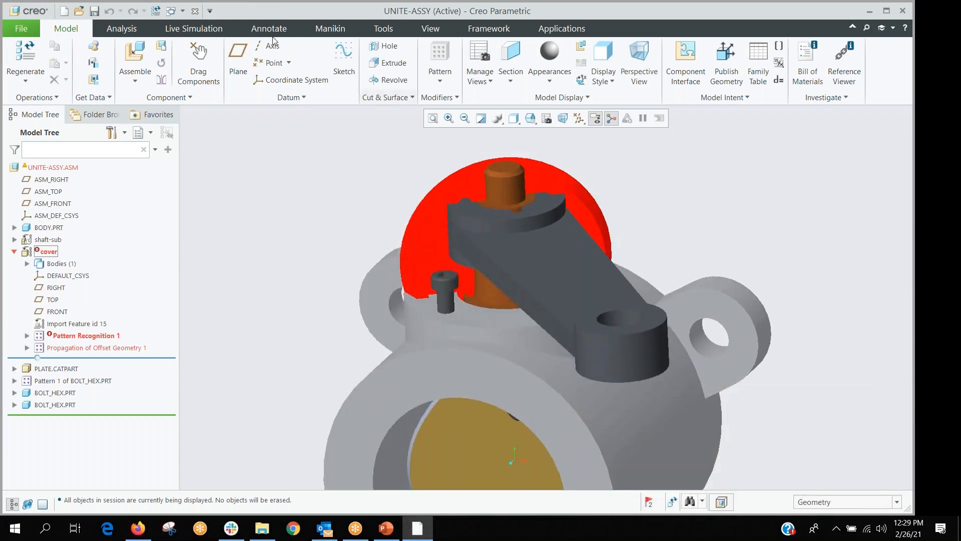
# - Close the assembly window and erase all objects that are not displayed, including UNITE-ASSY.ASM and COVER_0.PRT
pyautogui.click(195, 11)
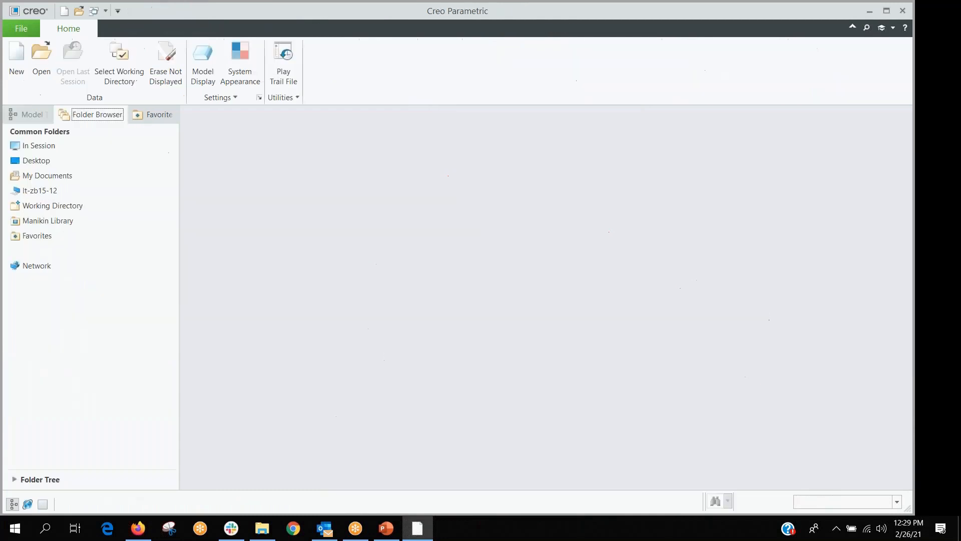
pyautogui.click(115, 74)
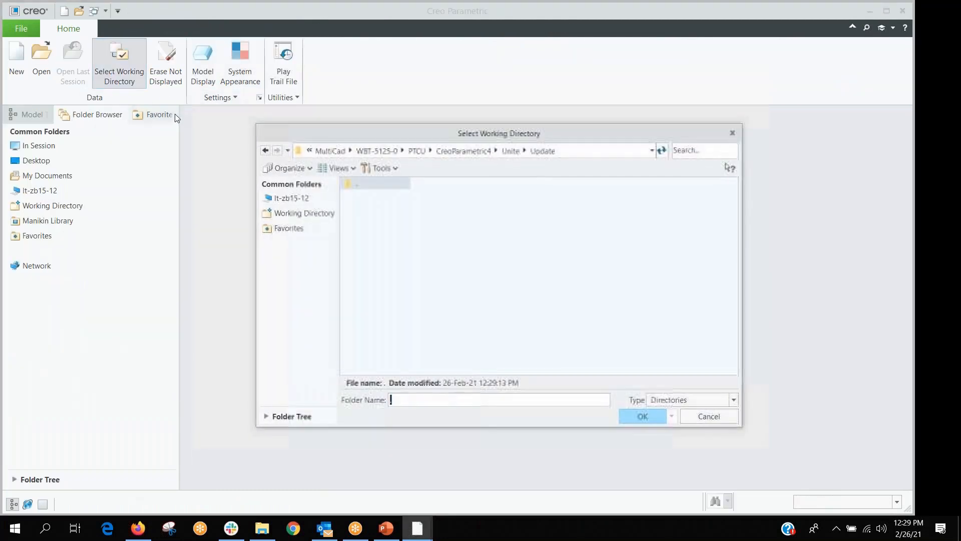
pyautogui.click(719, 420)
pyautogui.click(166, 62)
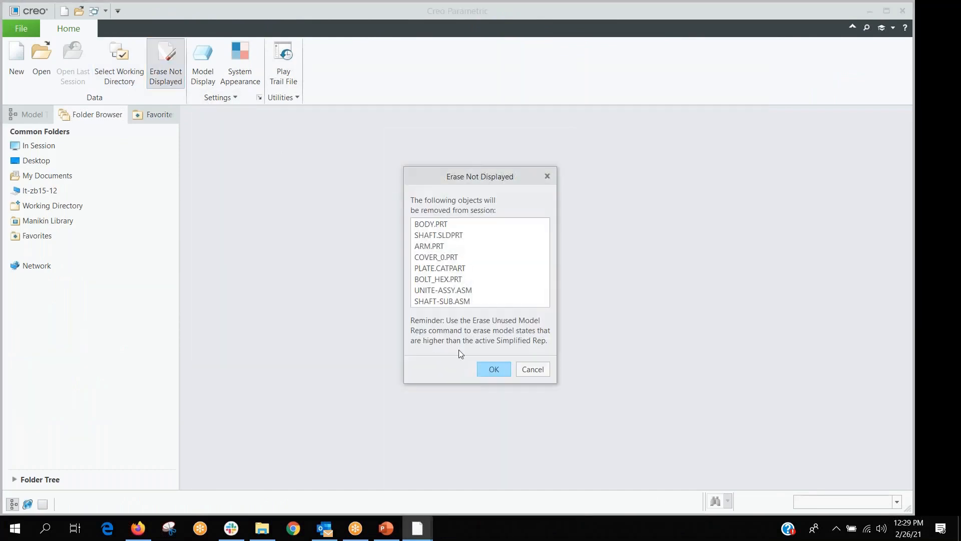
pyautogui.click(490, 369)
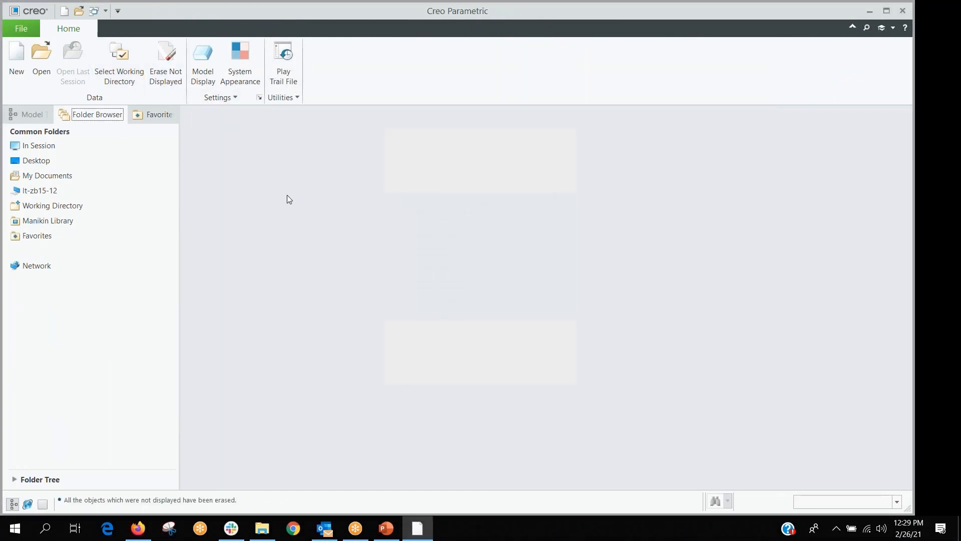
# - Reopen the assembly unite-assy.asm from the Update folder
pyautogui.click(48, 70)
pyautogui.click(380, 256)
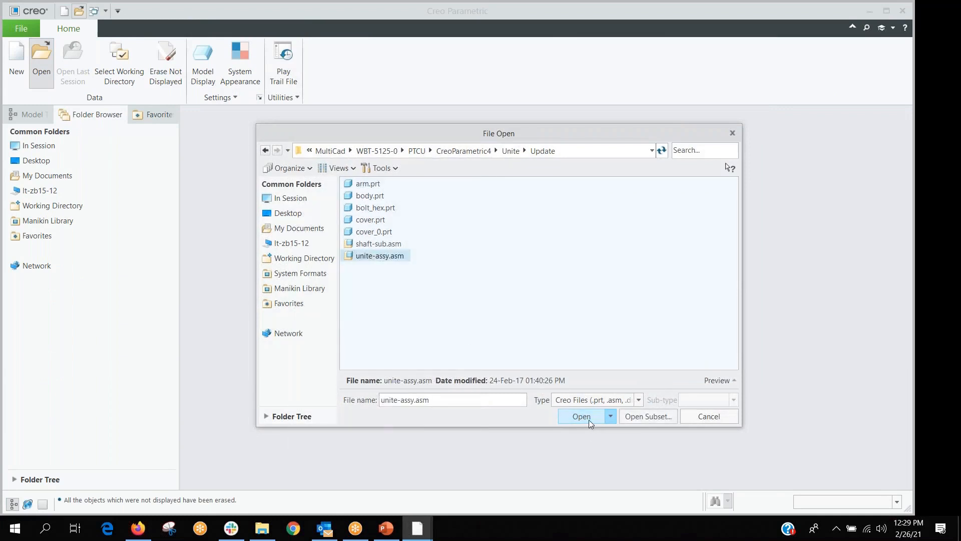
pyautogui.click(582, 417)
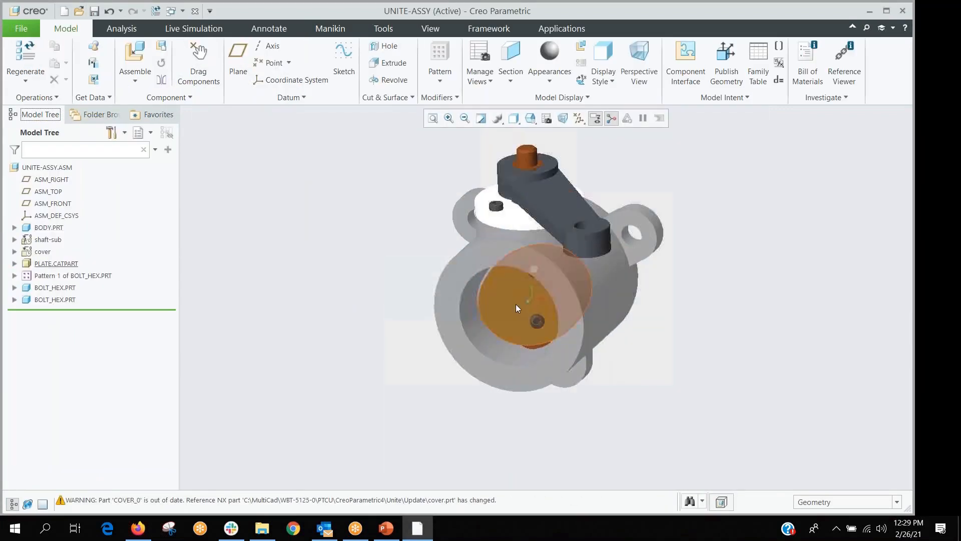
pyautogui.moveTo(517, 308); pyautogui.dragTo(484, 223, button='middle')
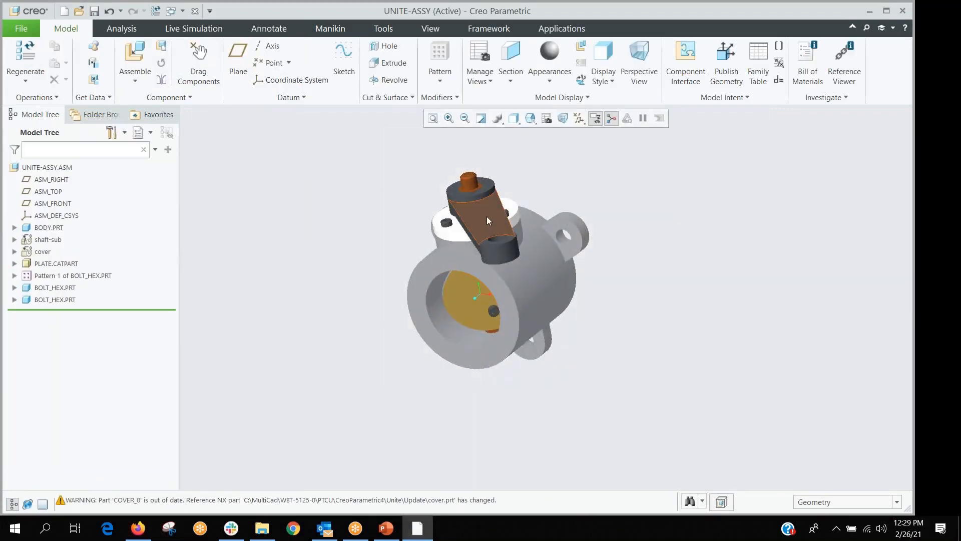
pyautogui.scroll(2, 488, 220)
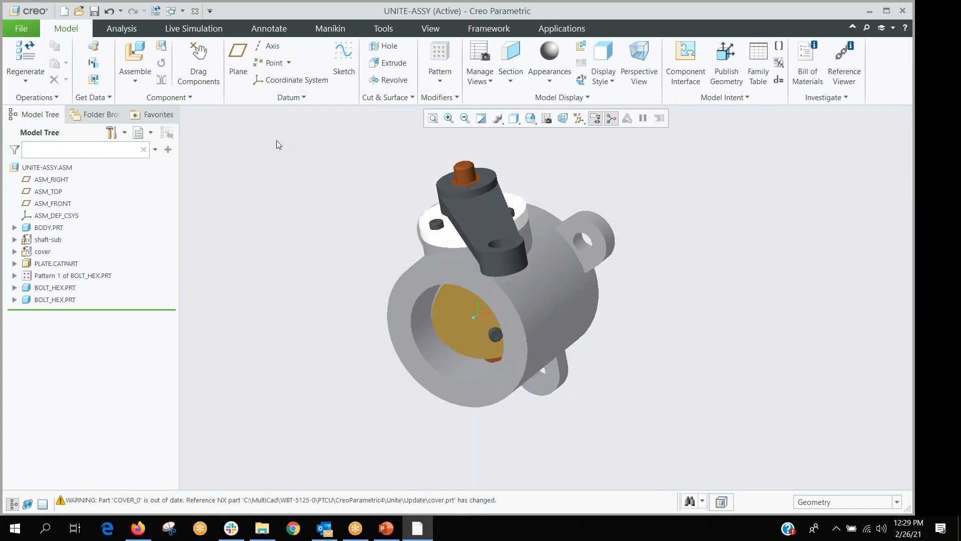
# - Open the NX-based part cover.prt from the Update folder in its own window
pyautogui.click(77, 12)
pyautogui.click(374, 220)
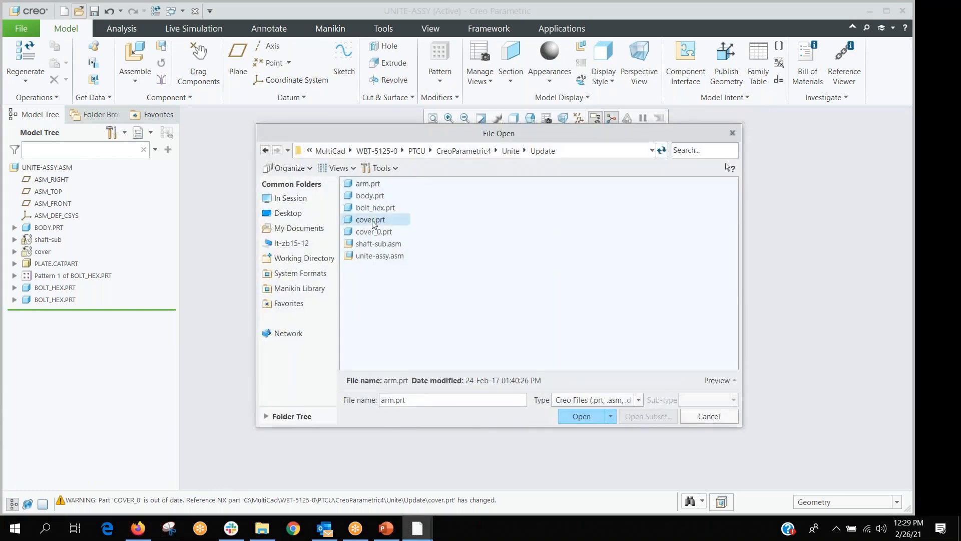
pyautogui.click(600, 416)
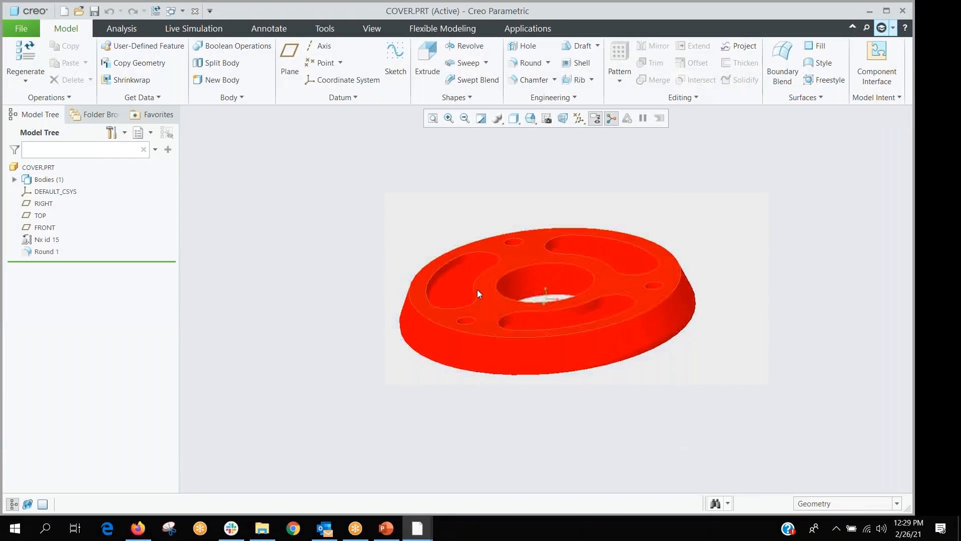
# - Set the cover part's display style to Shading With Edges and inspect its pockets and holes
pyautogui.scroll(-2, 470, 287)
pyautogui.moveTo(468, 286); pyautogui.dragTo(377, 284, button='middle')
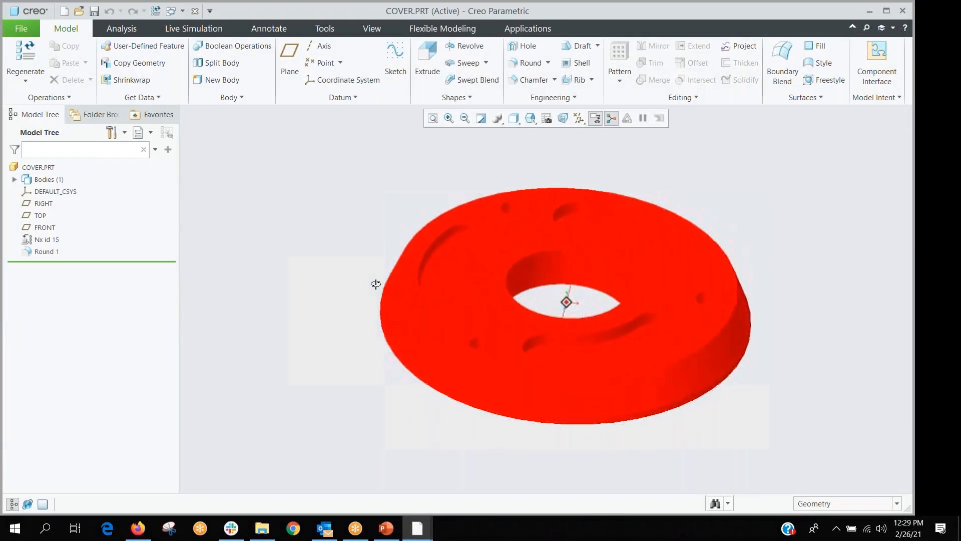
pyautogui.scroll(-1, 527, 305)
pyautogui.scroll(1, 407, 291)
pyautogui.moveTo(439, 297); pyautogui.dragTo(523, 136, button='middle')
pyautogui.click(517, 122)
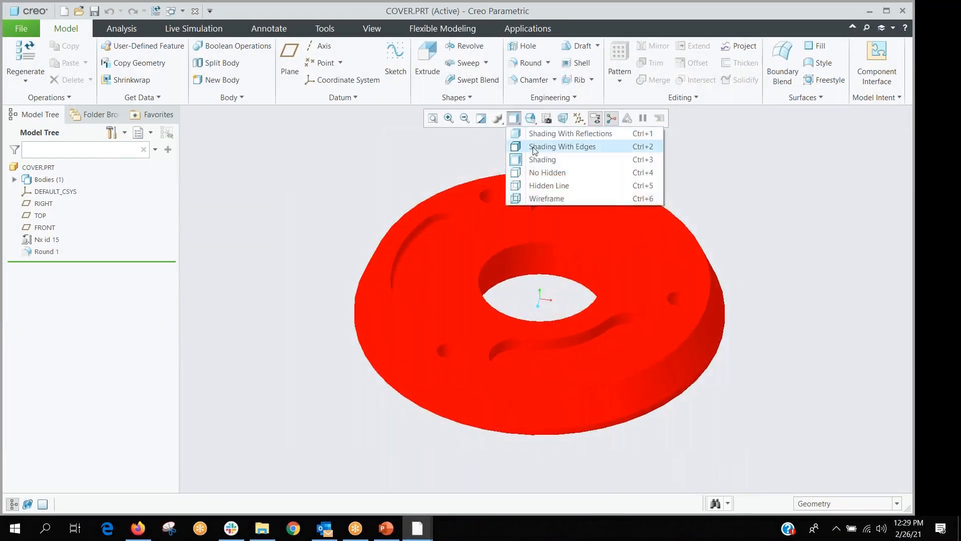
pyautogui.click(540, 148)
pyautogui.moveTo(371, 196); pyautogui.dragTo(359, 185, button='middle')
pyautogui.scroll(2, 738, 320)
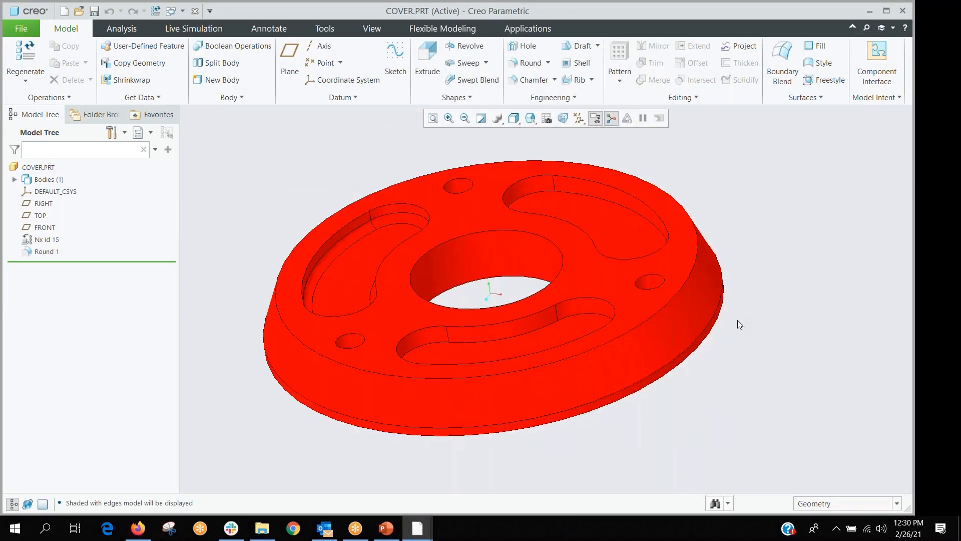
pyautogui.scroll(1, 733, 325)
pyautogui.scroll(-1, 735, 325)
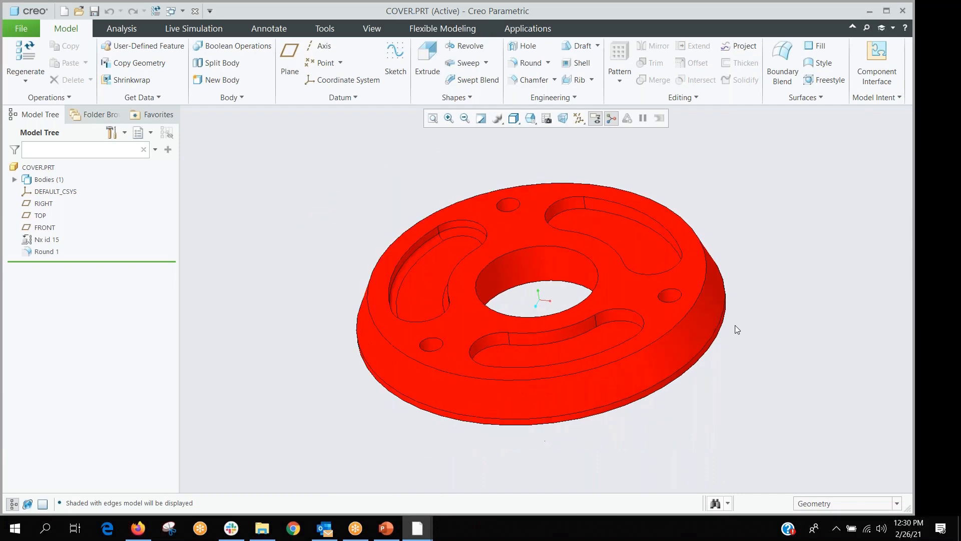
pyautogui.click(28, 168)
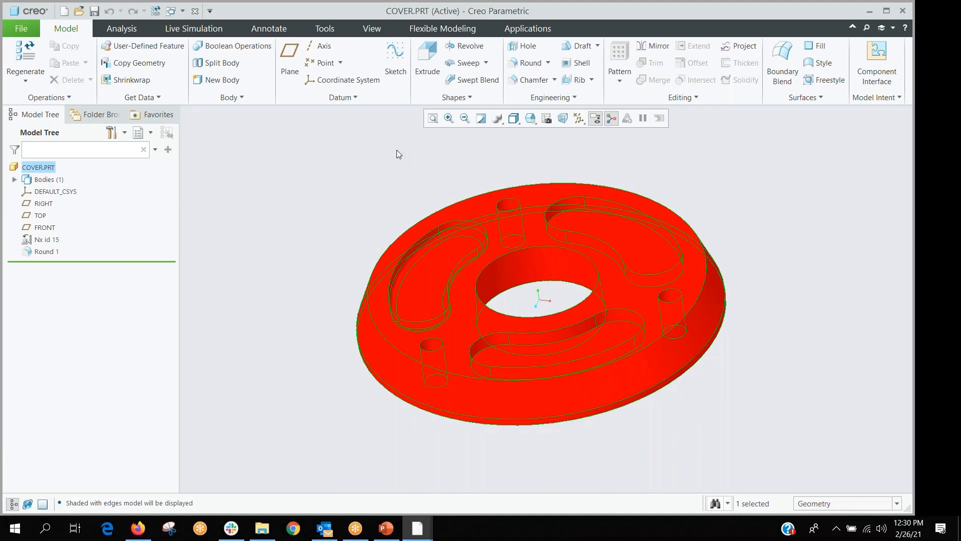
pyautogui.click(347, 165)
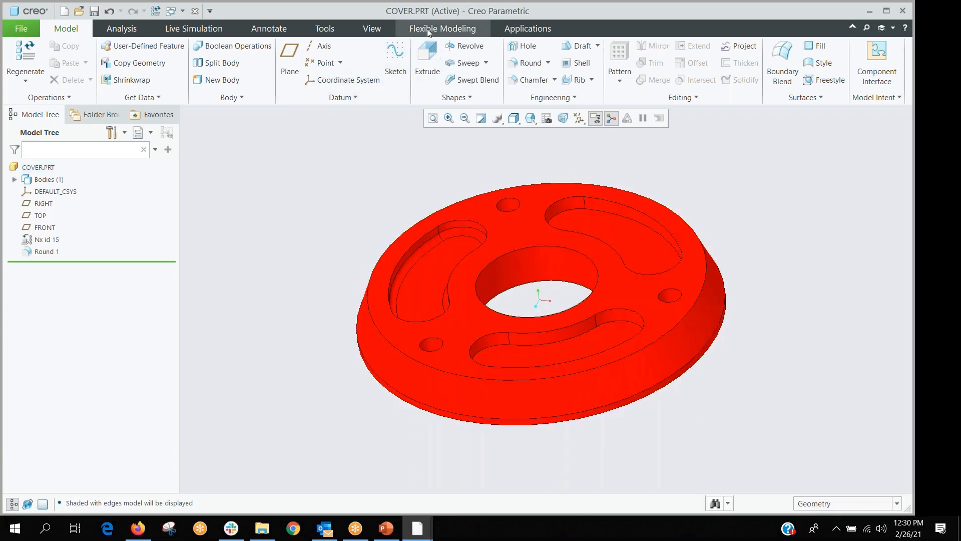
# - Set the cylindrical surface of the cover's central bore to a radius of 6.0 with Modify Analytic Surface
pyautogui.click(442, 28)
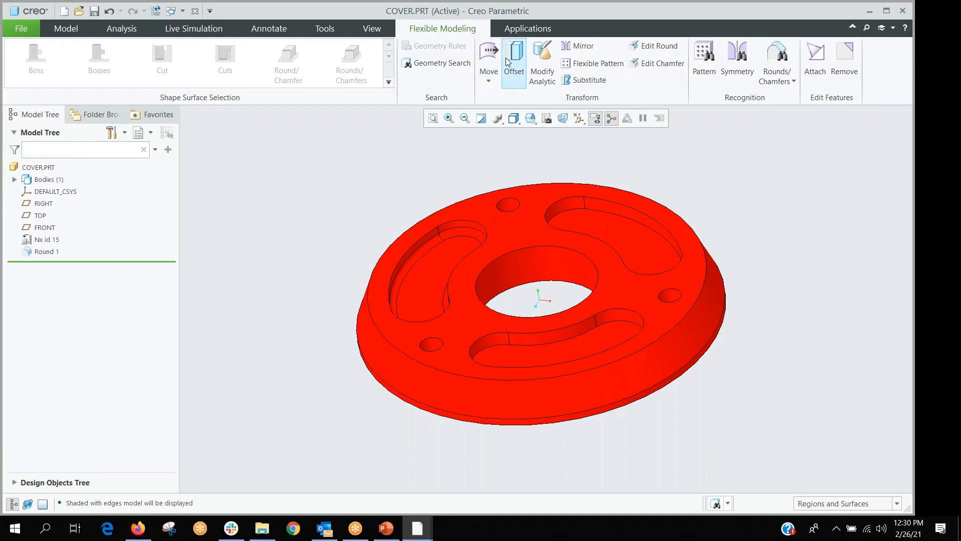
pyautogui.click(542, 66)
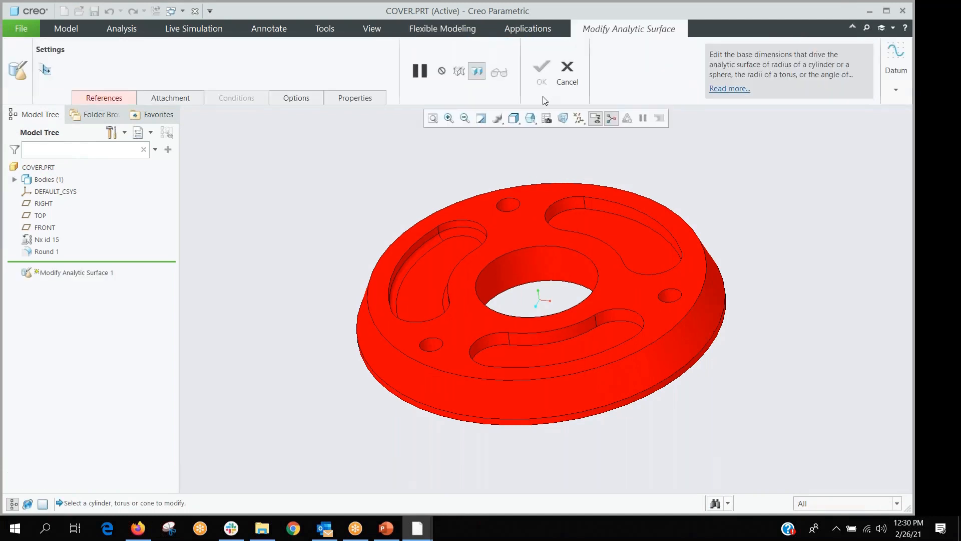
pyautogui.click(540, 270)
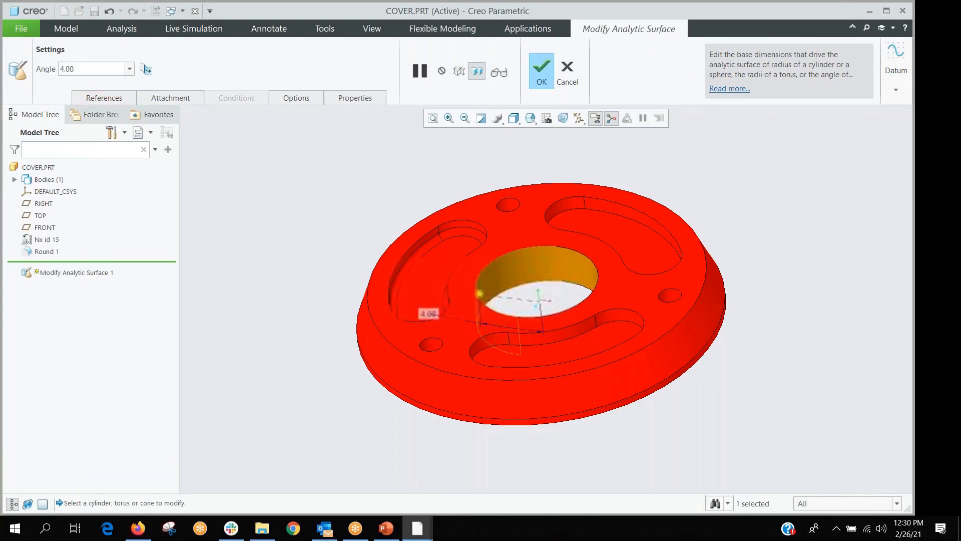
pyautogui.doubleClick(430, 315)
pyautogui.write('6.0')
pyautogui.press('Return')
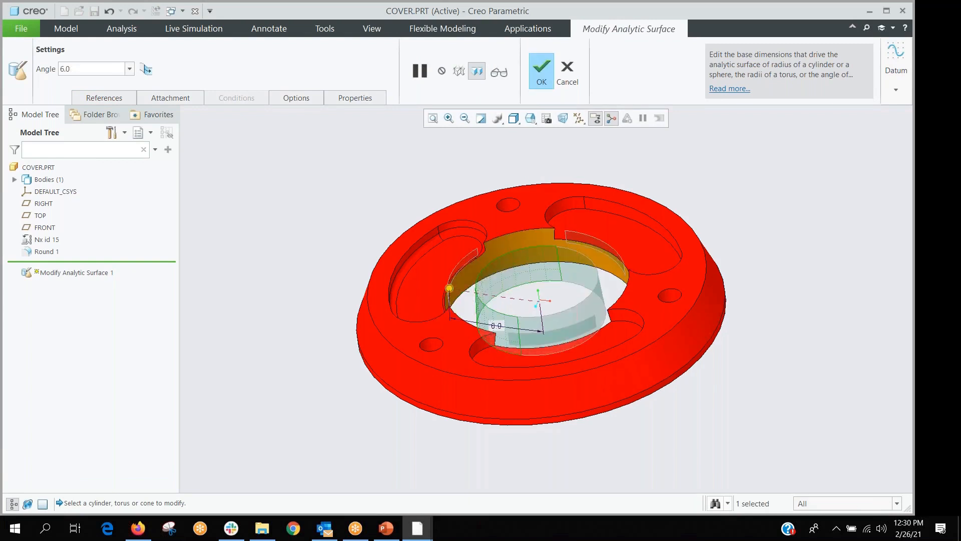
pyautogui.moveTo(564, 246); pyautogui.dragTo(562, 269, button='middle')
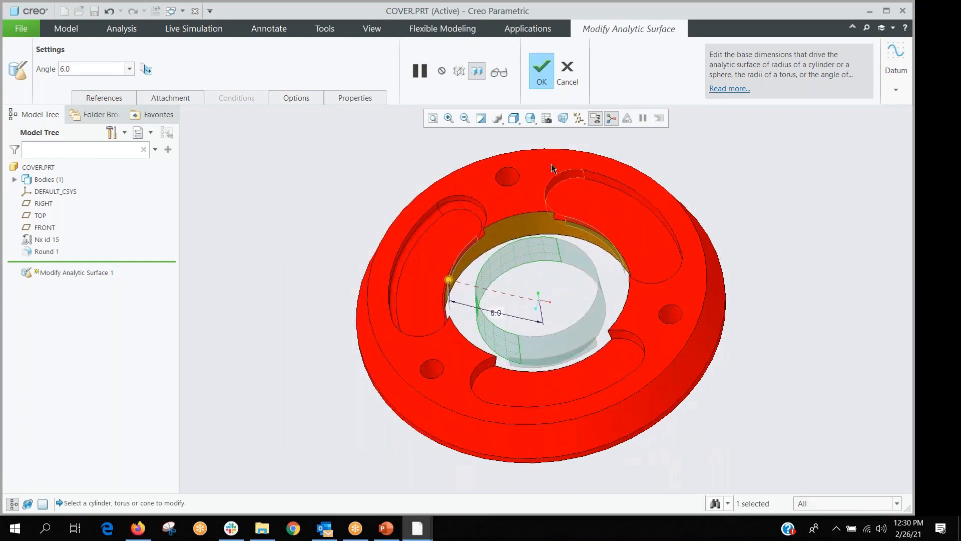
pyautogui.click(541, 83)
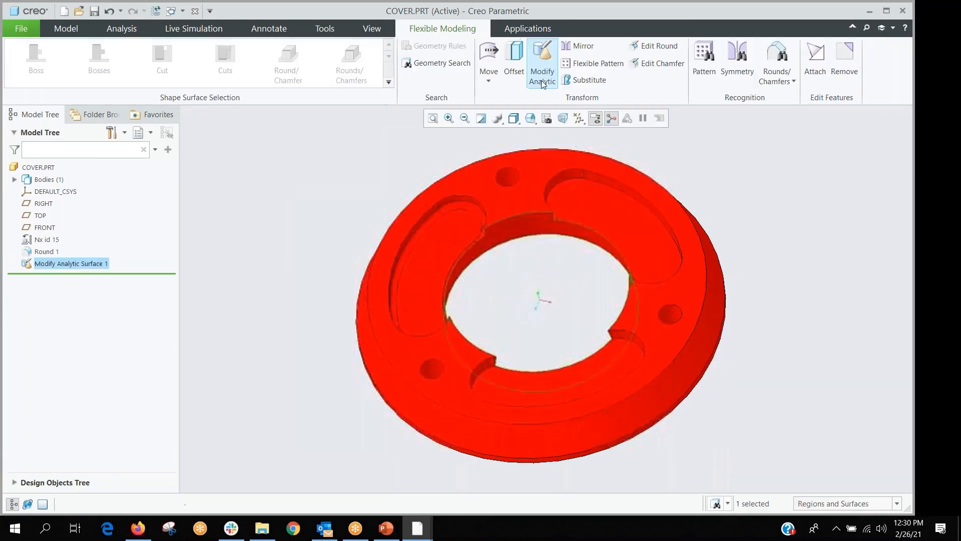
pyautogui.doubleClick(501, 231)
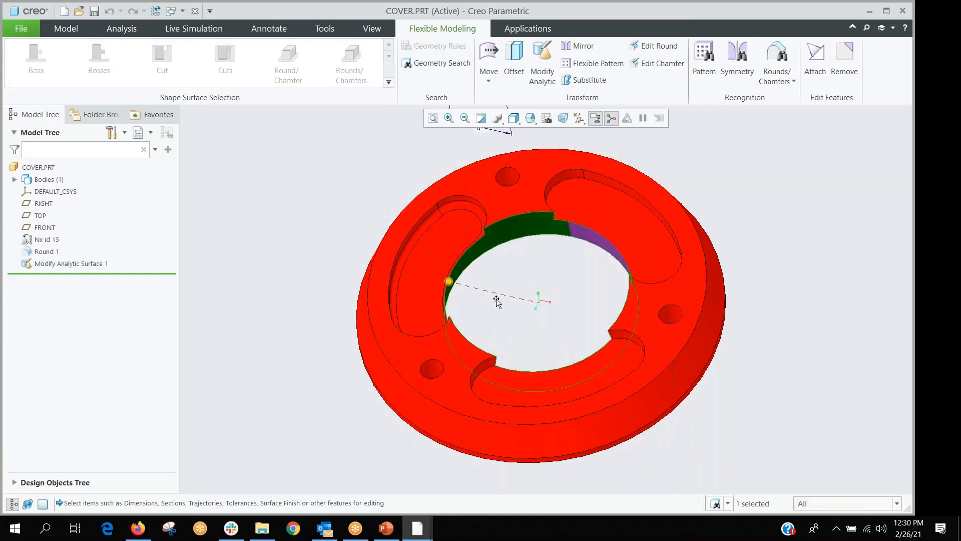
pyautogui.moveTo(494, 298); pyautogui.dragTo(492, 283, button='middle')
pyautogui.click(334, 225)
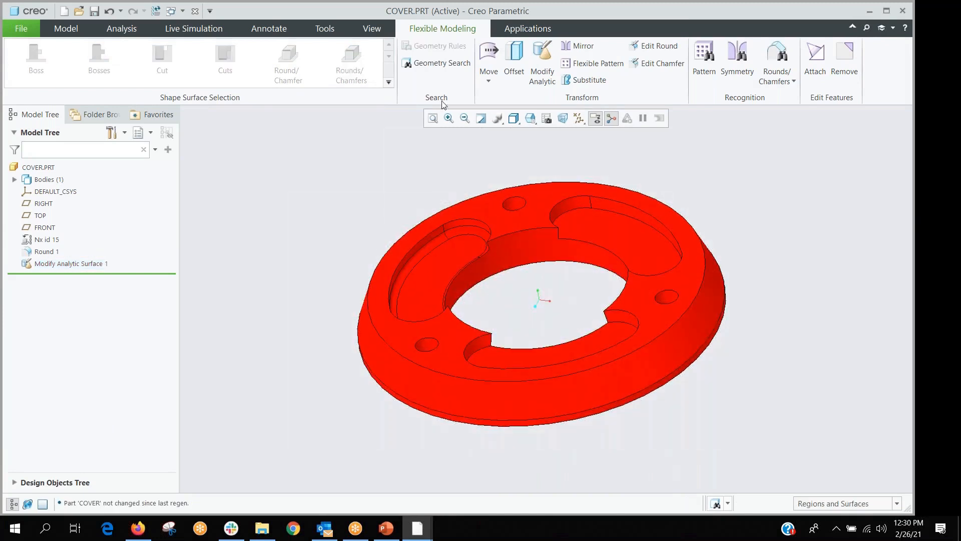
# - Try a second Modify Analytic Surface feature with a radius of 4.0 on the cover's central bore, and undo it
pyautogui.click(541, 76)
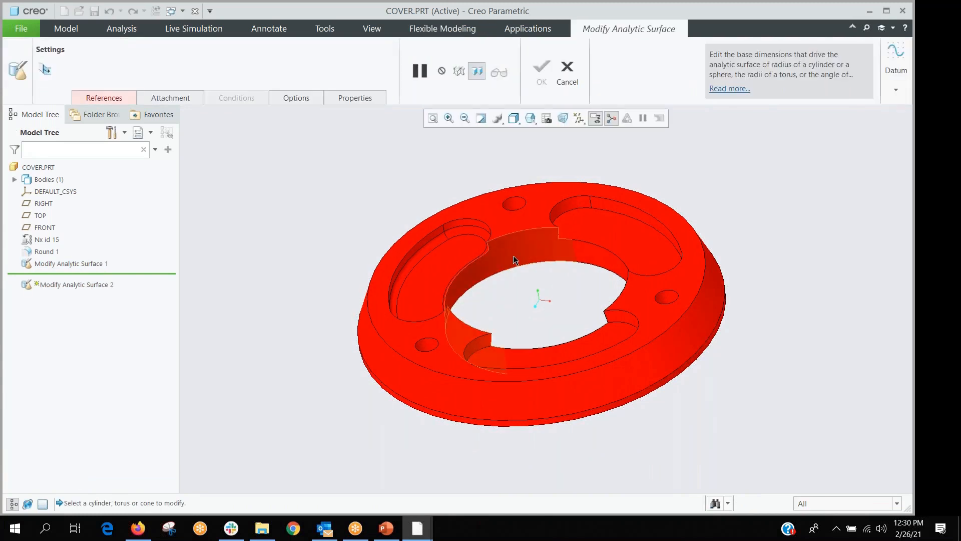
pyautogui.click(512, 255)
pyautogui.doubleClick(499, 327)
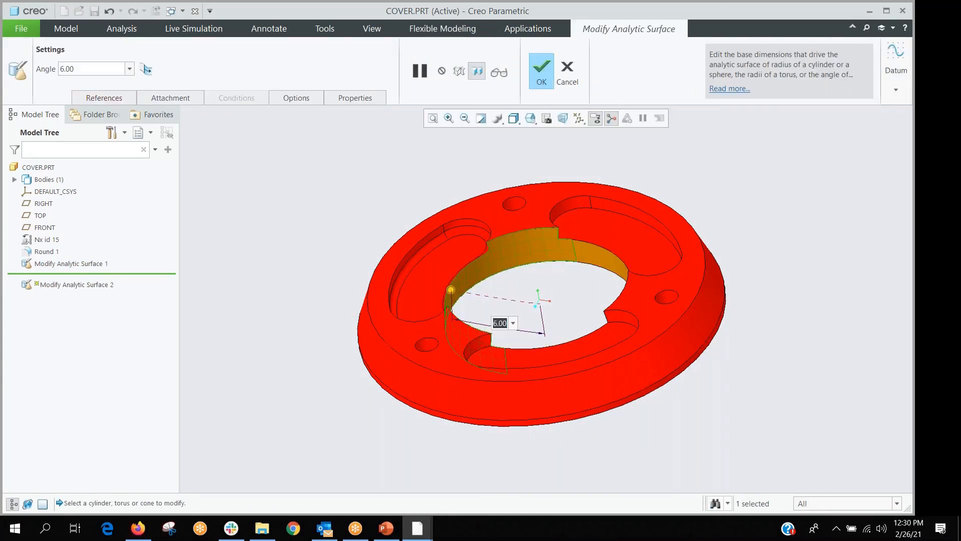
pyautogui.write('4.0')
pyautogui.press('Return')
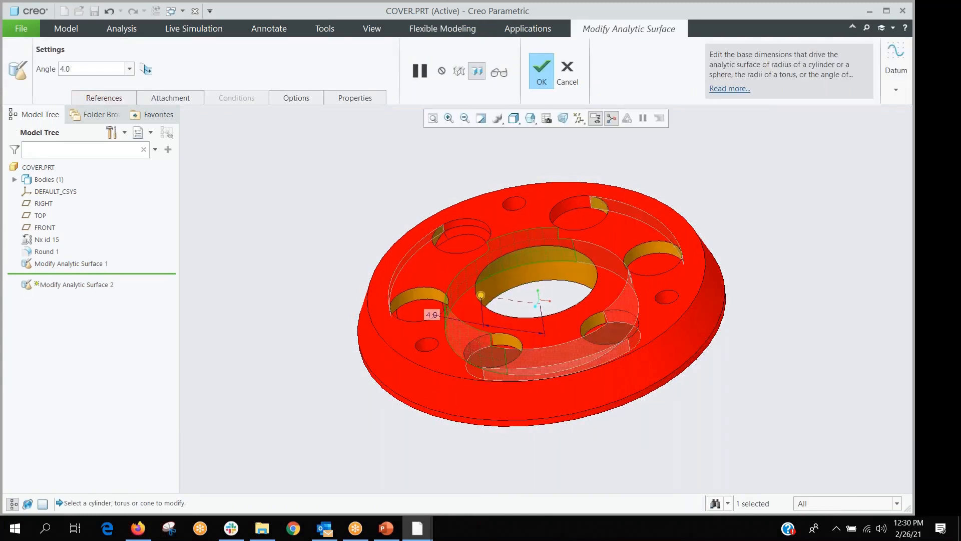
pyautogui.moveTo(508, 273); pyautogui.dragTo(512, 278, button='middle')
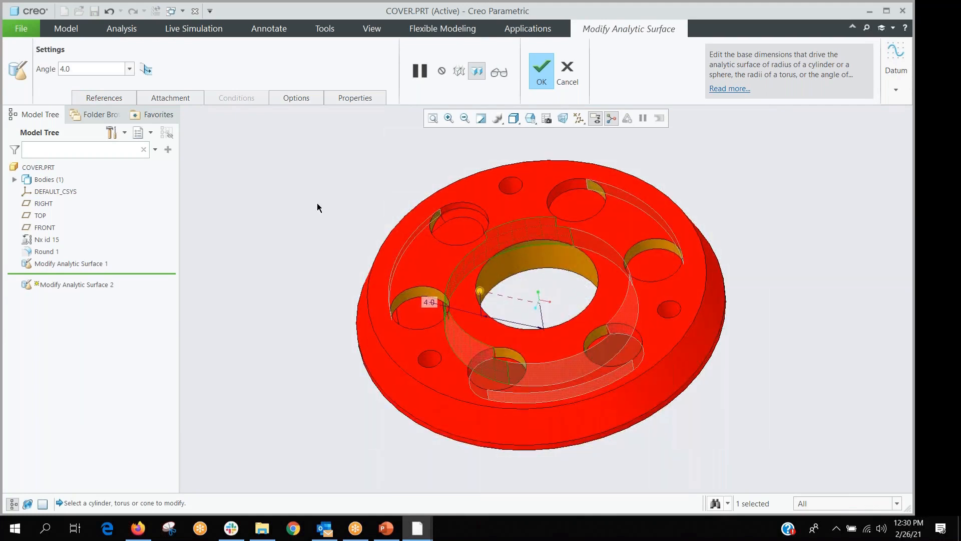
pyautogui.moveTo(305, 200); pyautogui.dragTo(306, 217, button='middle')
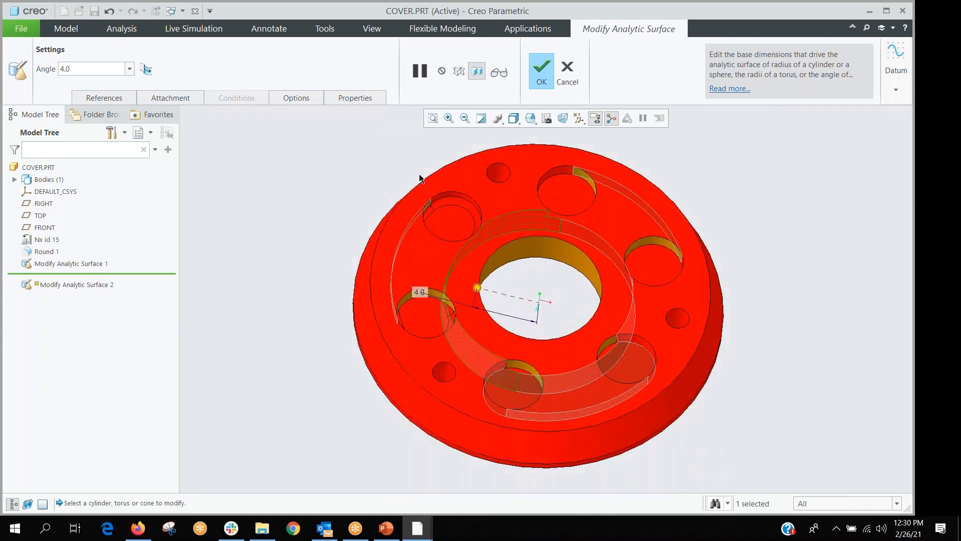
pyautogui.click(541, 70)
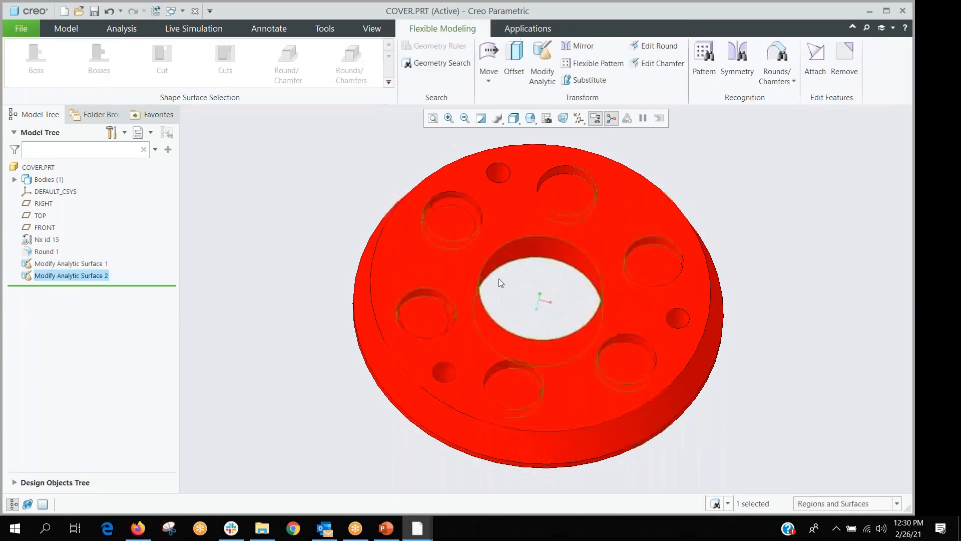
pyautogui.moveTo(499, 278); pyautogui.dragTo(479, 260, button='middle')
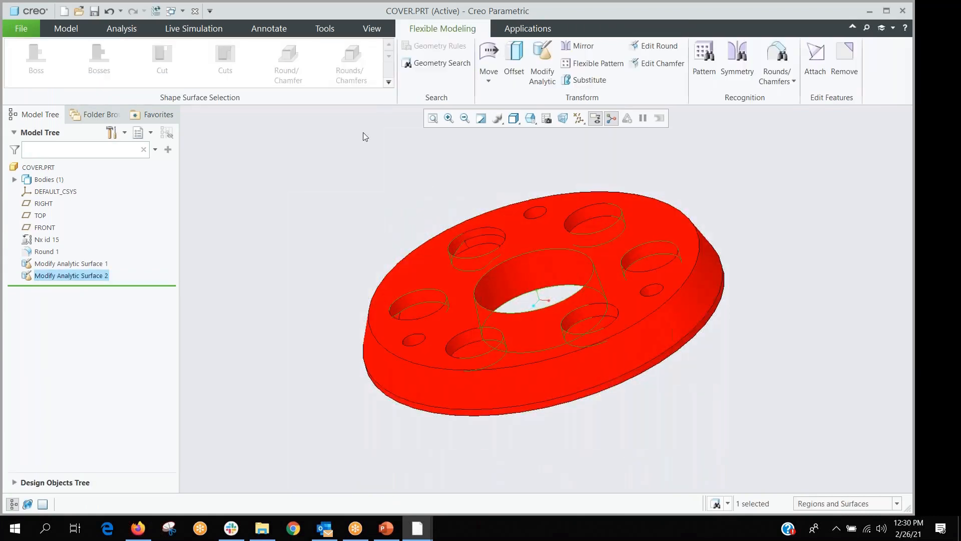
pyautogui.click(109, 11)
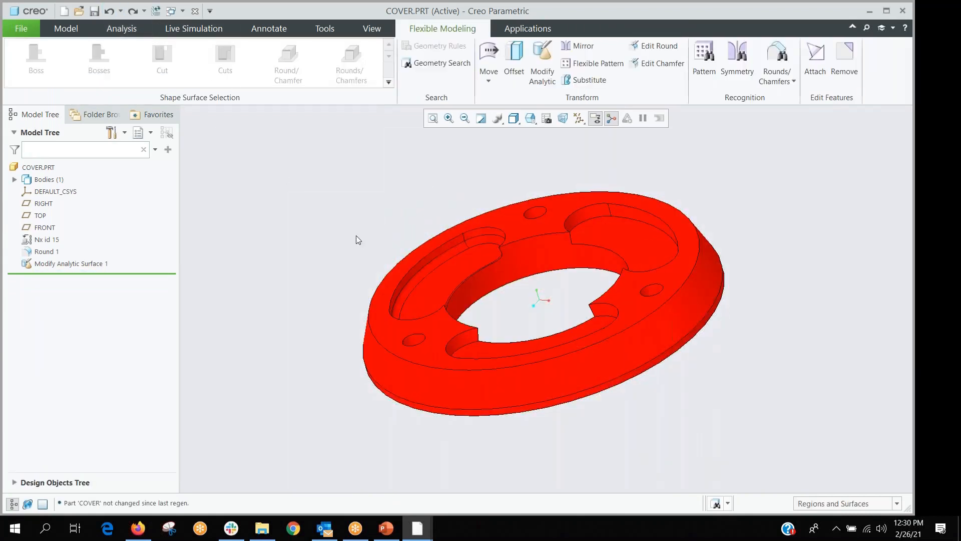
# - Undo the Modify Analytic Surface change on the cover's central bore and inspect the existing round in the pocket
pyautogui.moveTo(356, 235); pyautogui.dragTo(359, 241, button='middle')
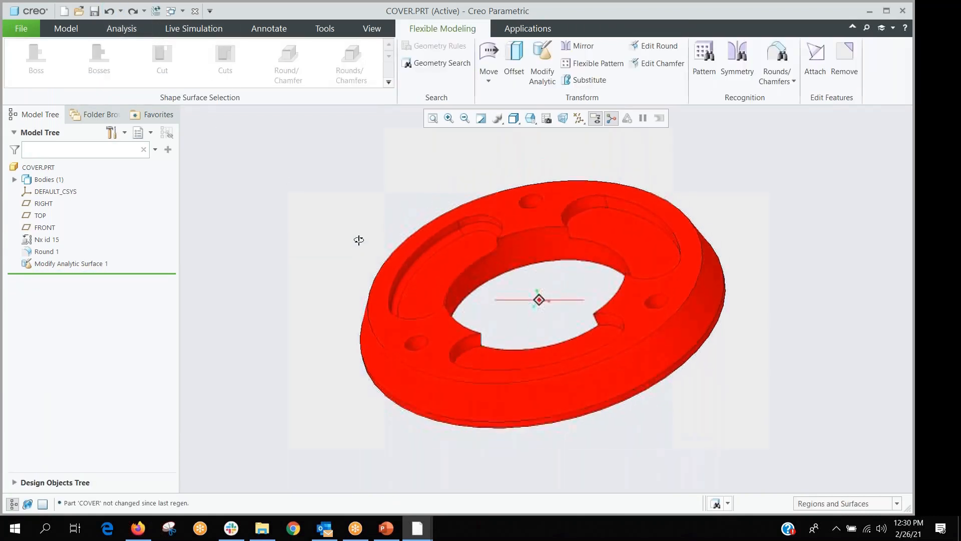
pyautogui.click(113, 12)
pyautogui.moveTo(366, 194); pyautogui.dragTo(378, 197, button='middle')
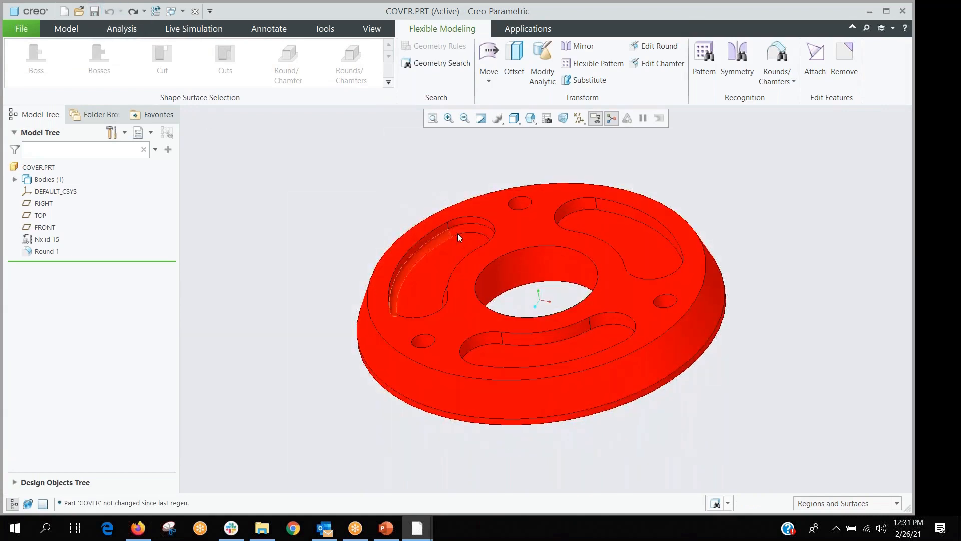
pyautogui.click(459, 231)
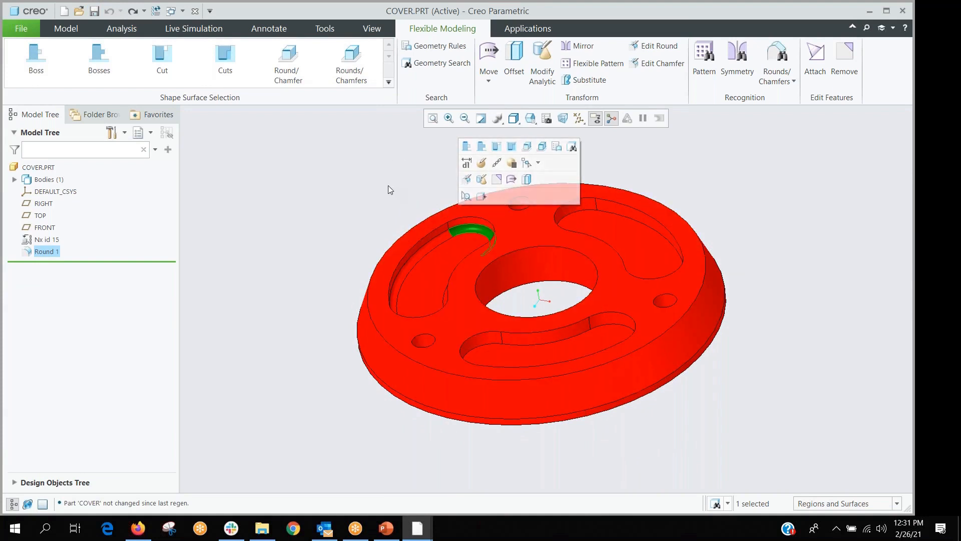
pyautogui.click(366, 218)
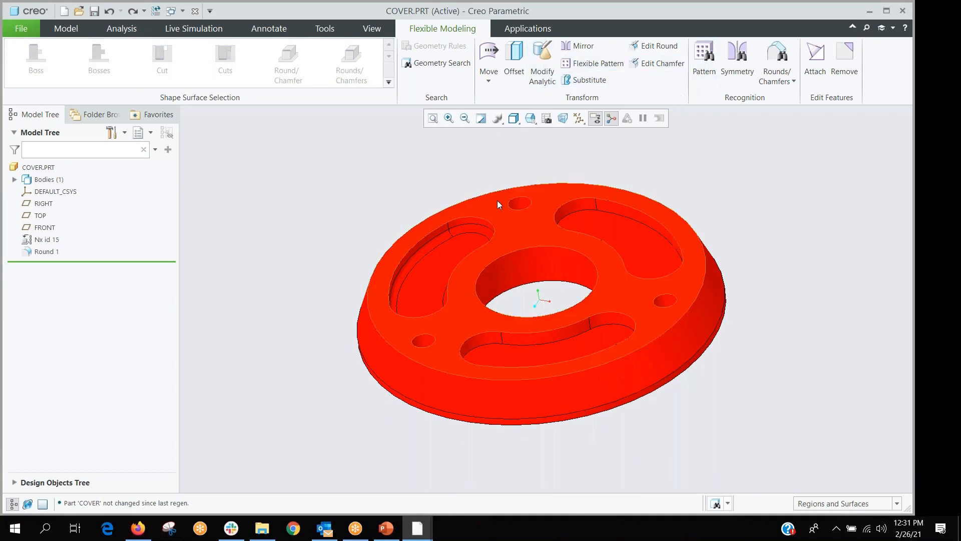
# - Delete the Round 1 feature from the cover part
pyautogui.click(66, 28)
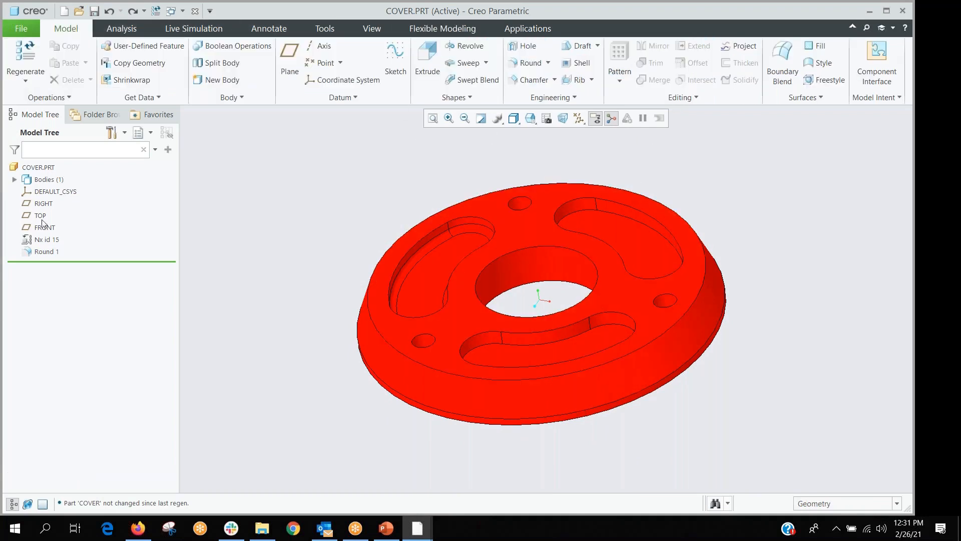
pyautogui.click(45, 252)
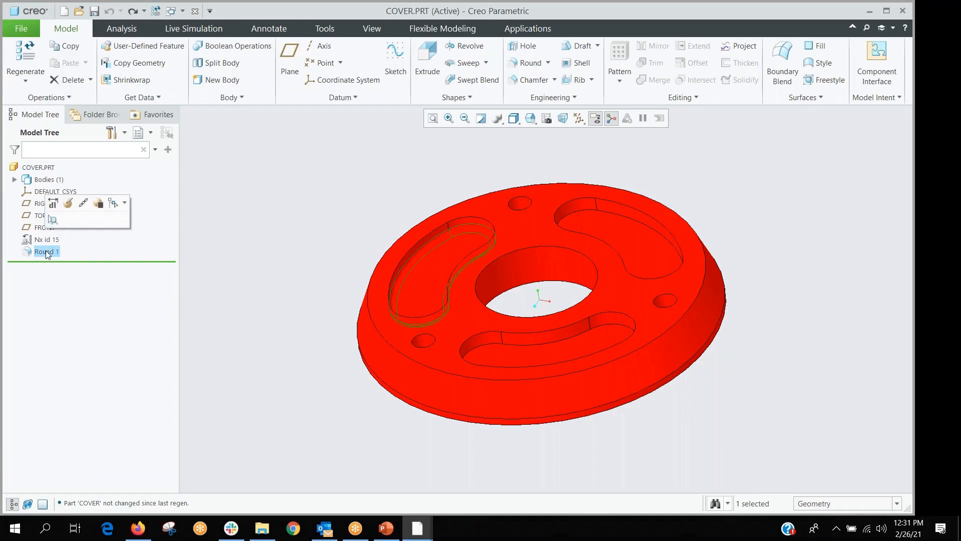
pyautogui.rightClick(46, 252)
pyautogui.click(83, 299)
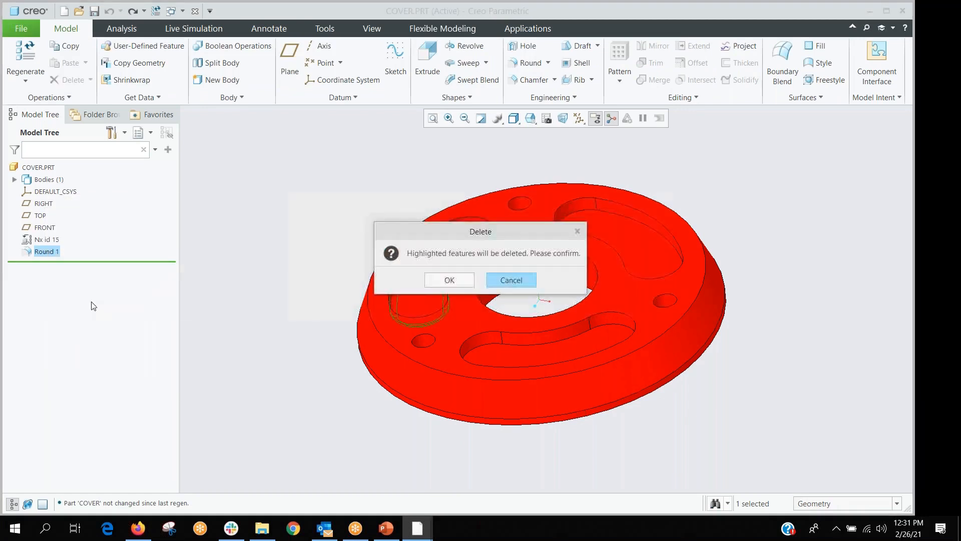
pyautogui.click(440, 281)
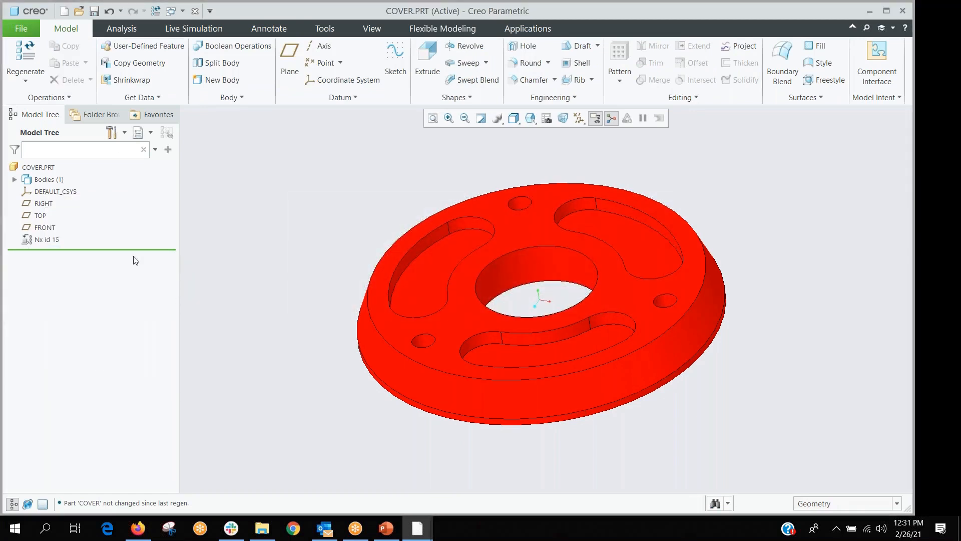
# - Round the floor edge of the kidney-shaped pocket at the cover's upper right with a radius of 0.85
pyautogui.click(531, 64)
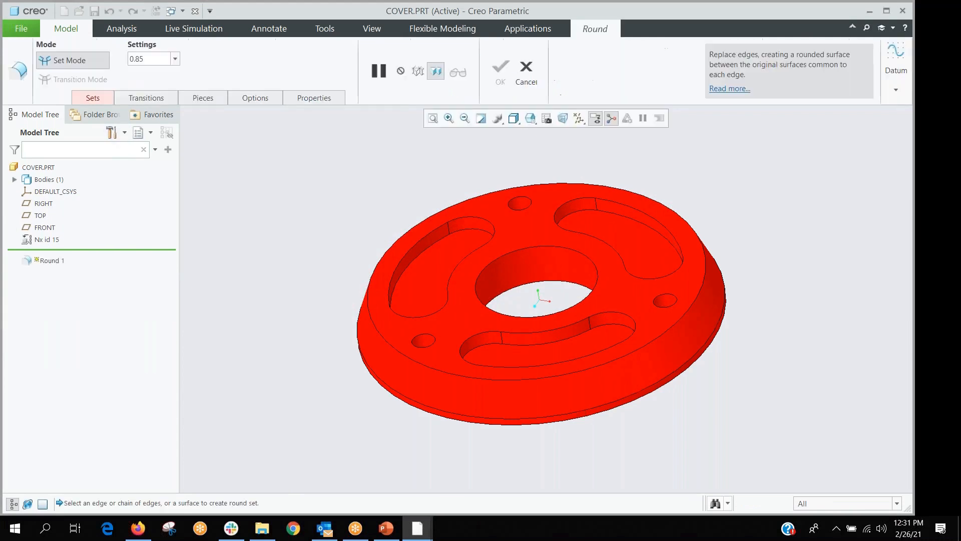
pyautogui.click(638, 220)
pyautogui.click(503, 75)
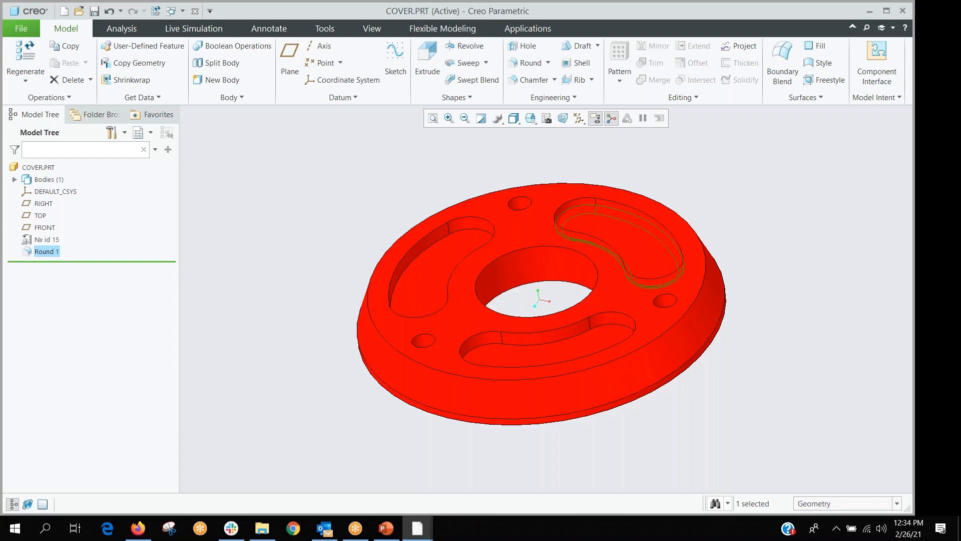
# - Switch to the PowerPoint slide show of Multi Cad Demo.pptx to present its closing slide
pyautogui.click(386, 528)
pyautogui.click(399, 317)
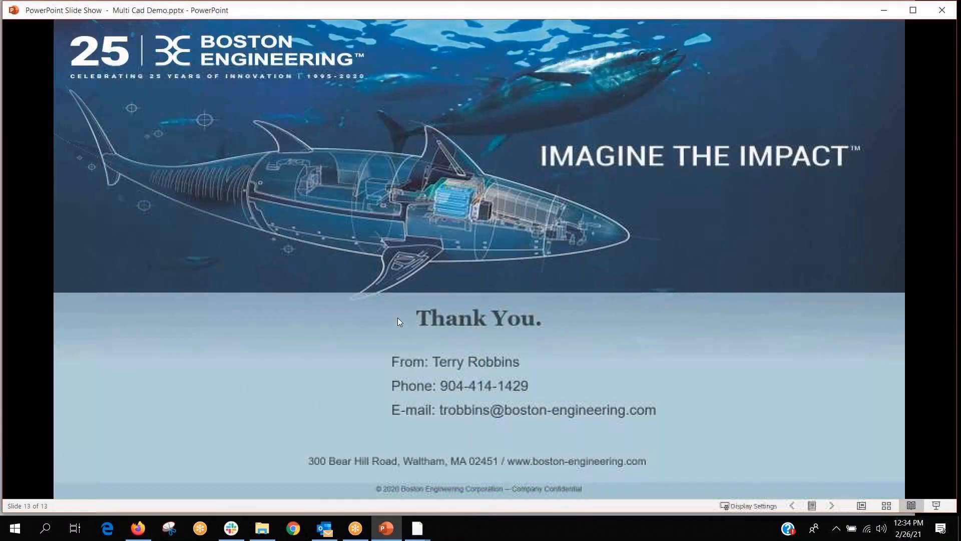